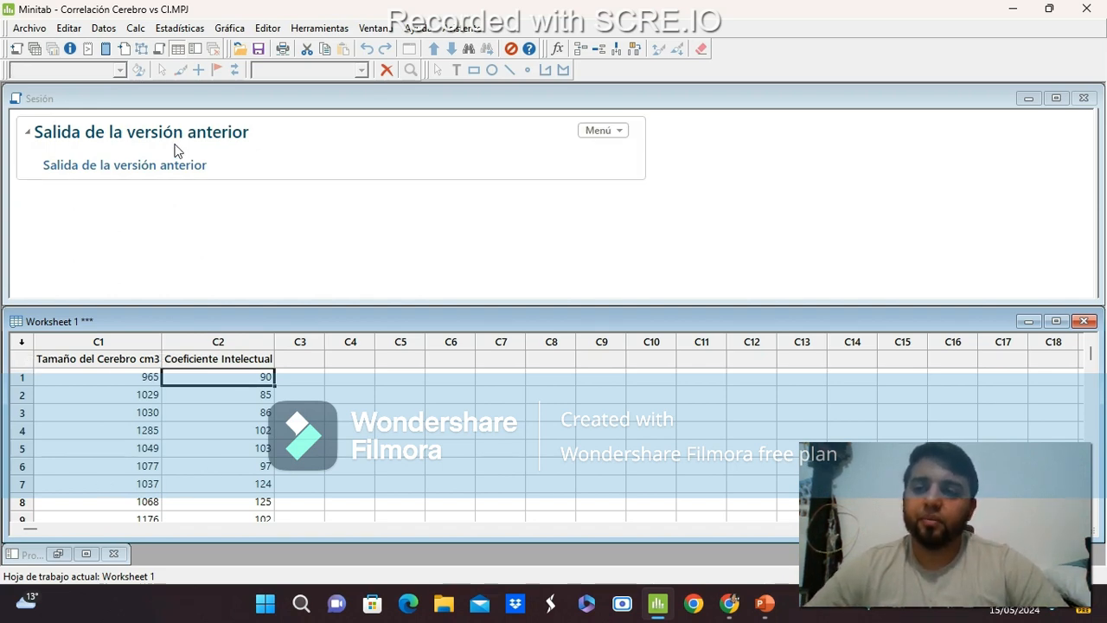
Open the Correlación analysis from the basic statistics for the brain size and IQ worksheet
click(189, 30)
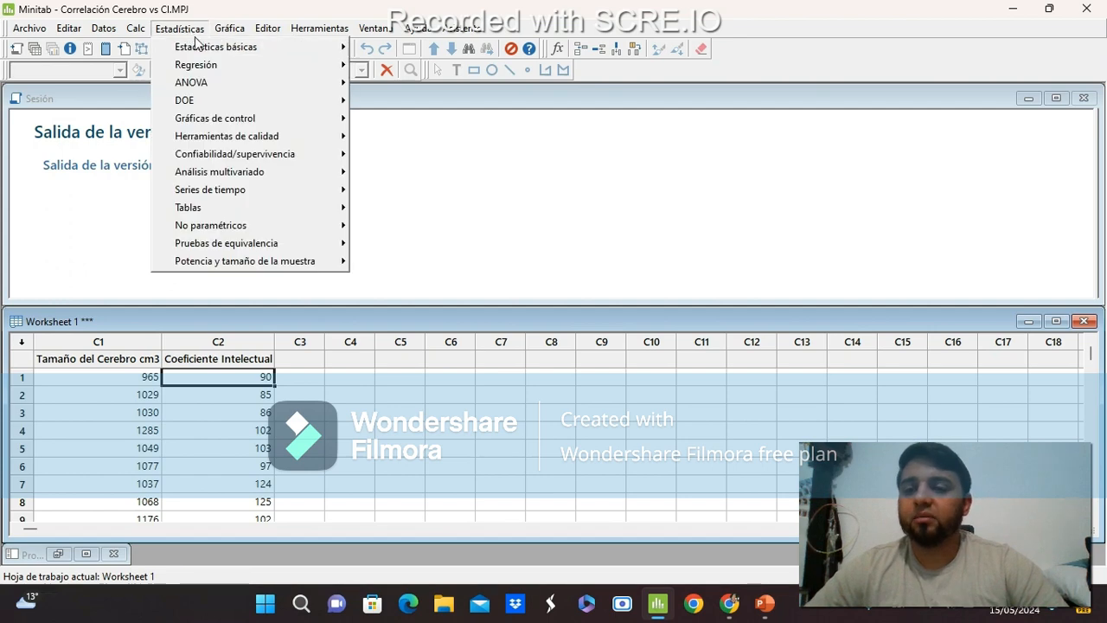
mouse_move(195, 49)
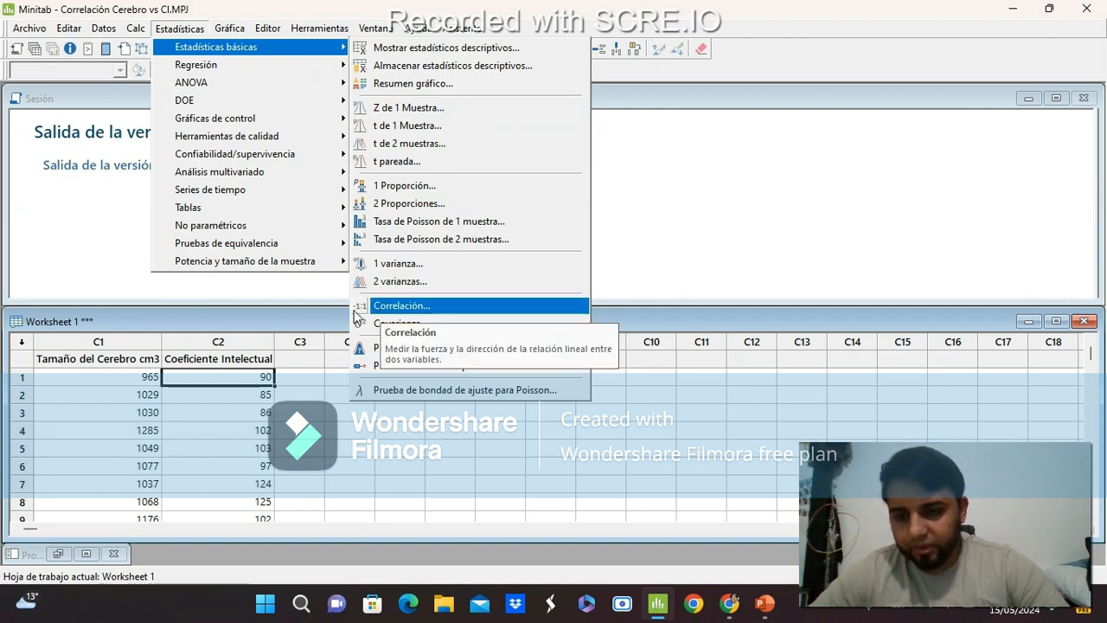
click(426, 309)
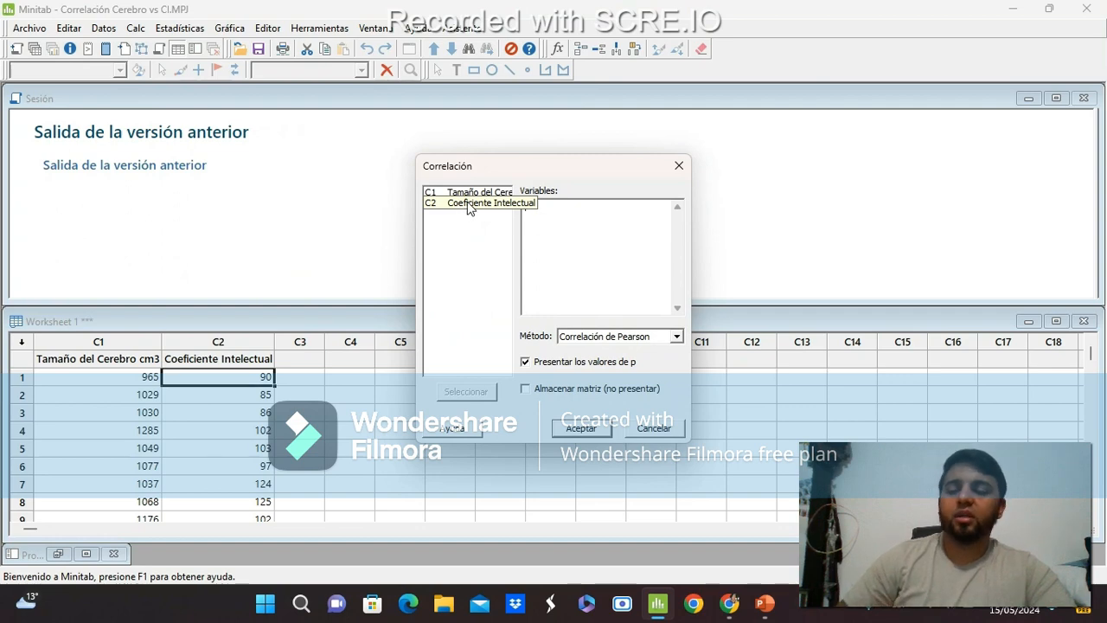
Switch to the PowerPoint exercises, review the slide on properties of the linear correlation coefficient r, and return to Minitab
key(alt+Tab)
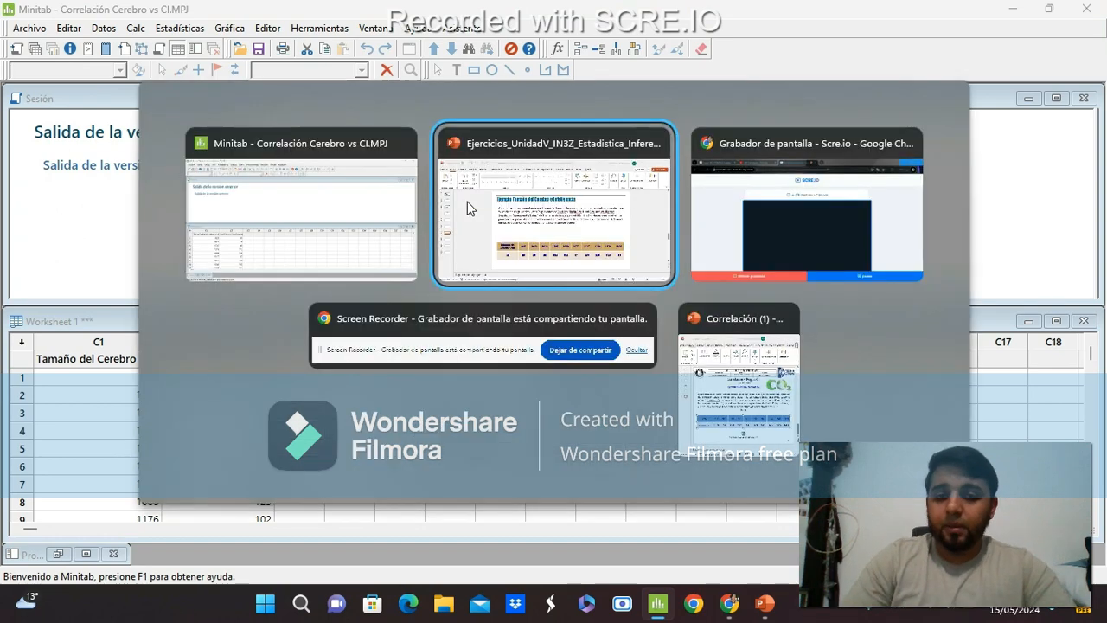
scroll(468, 201, up, 1)
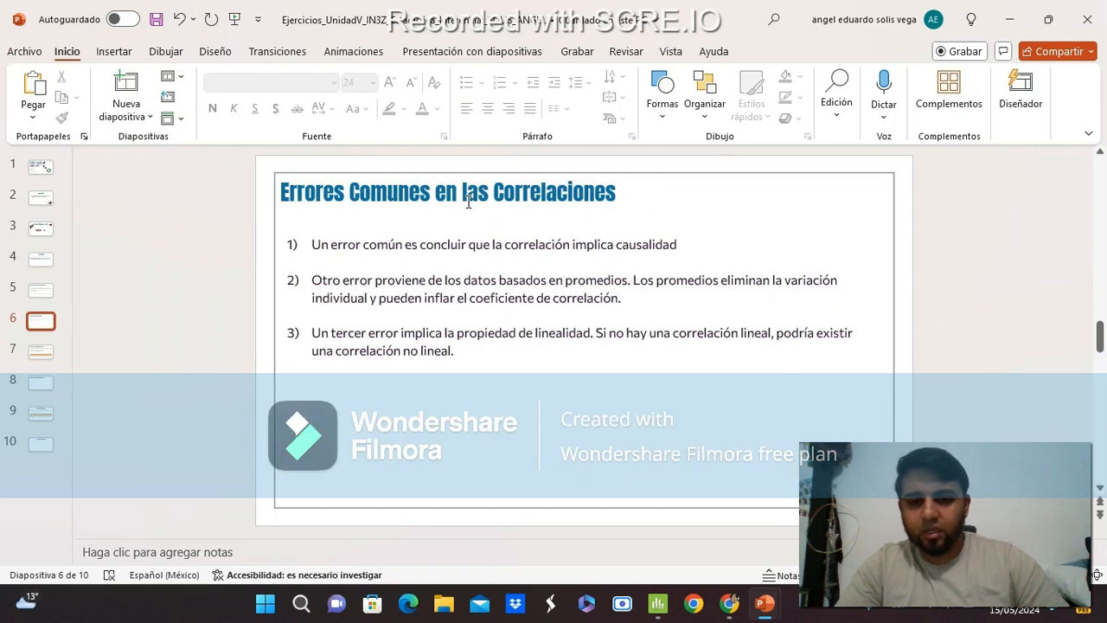
scroll(468, 201, up, 1)
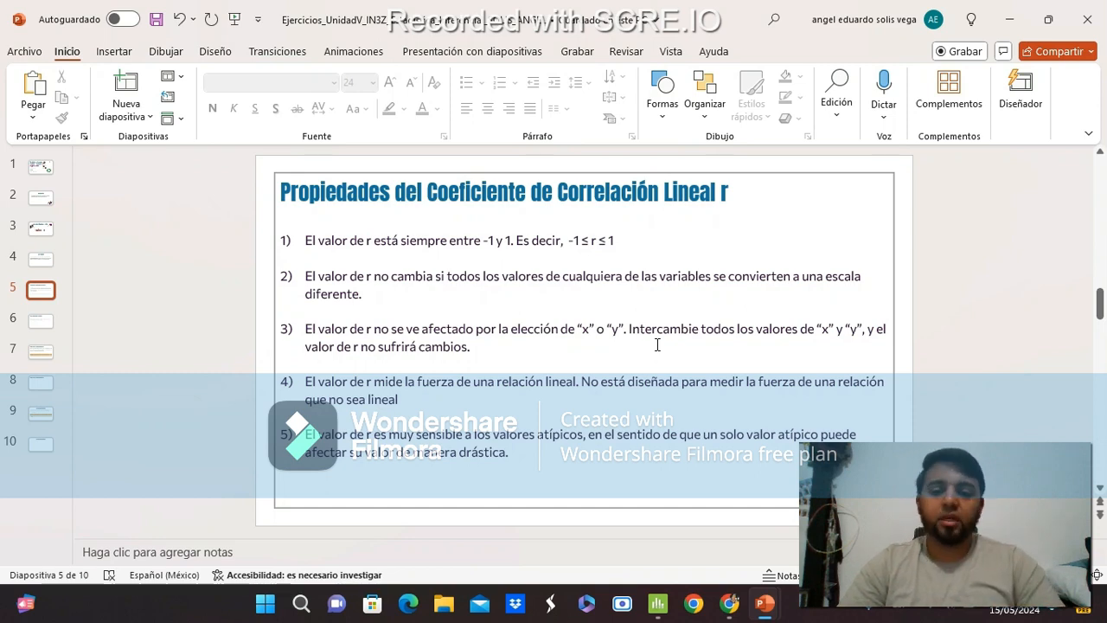
key(alt+Tab)
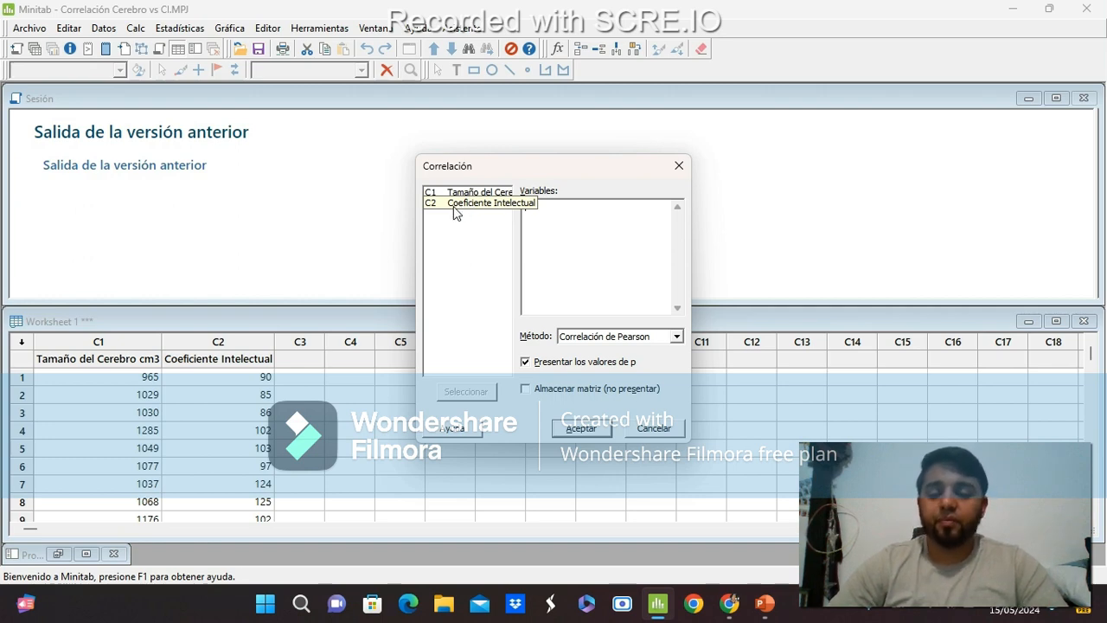
Run the correlation on Coeficiente Intelectual and Tamaño del Cerebro cm3 using the Correlación de Pearson method
double_click(455, 206)
double_click(451, 194)
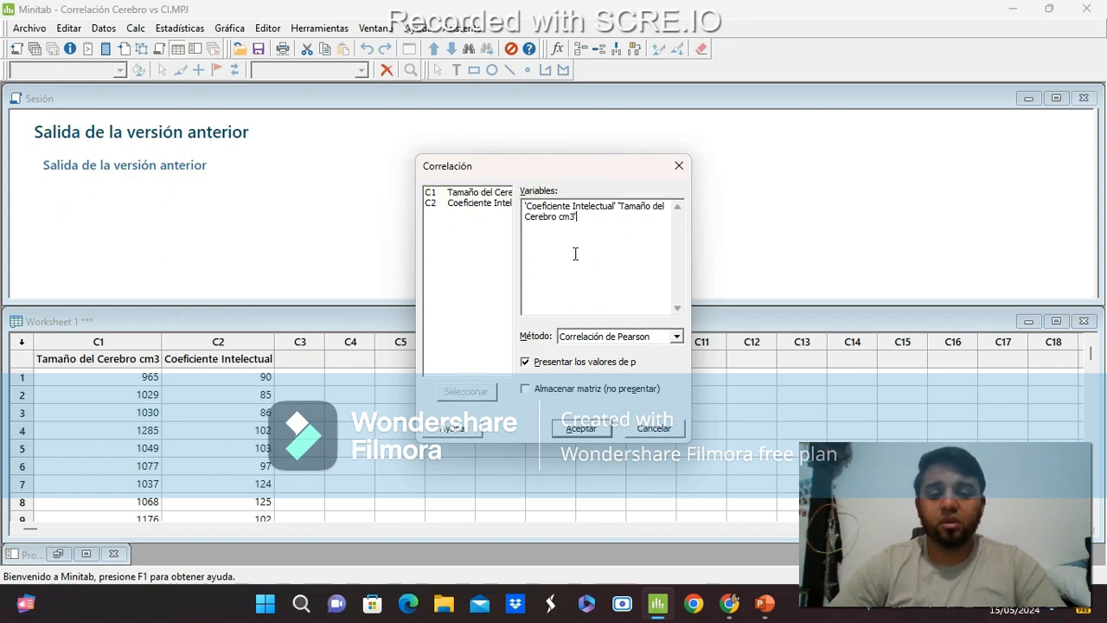
click(577, 341)
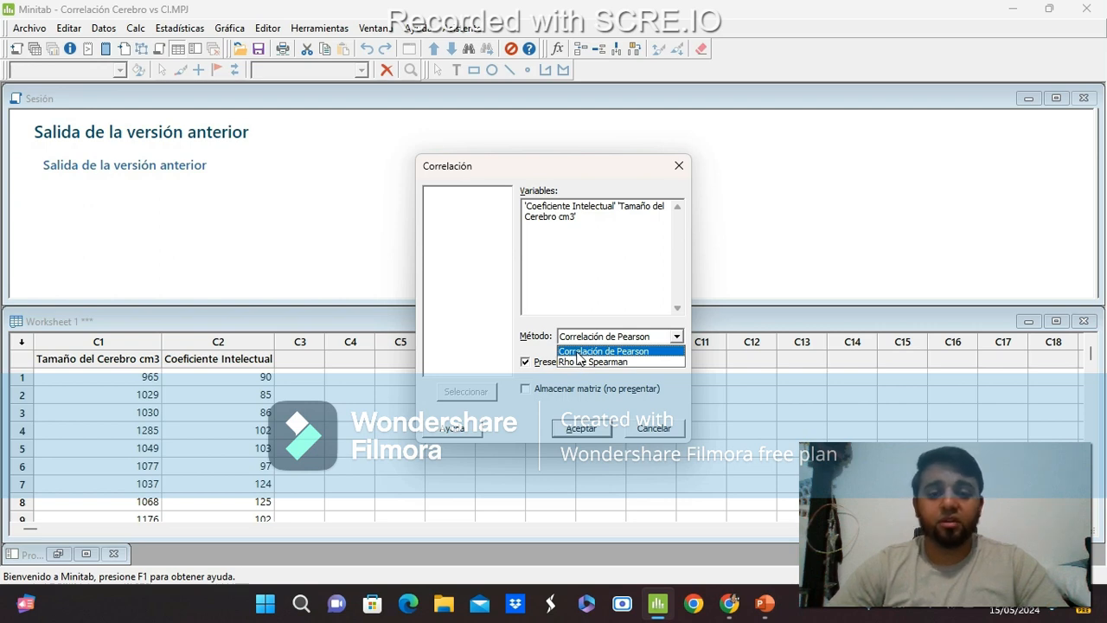
click(578, 352)
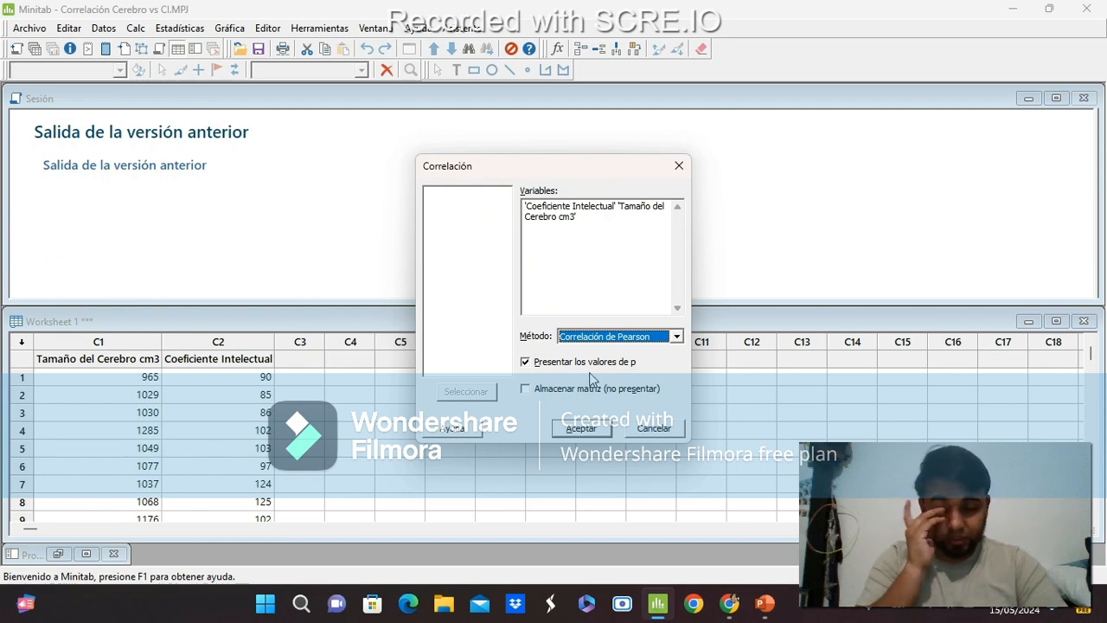
click(578, 429)
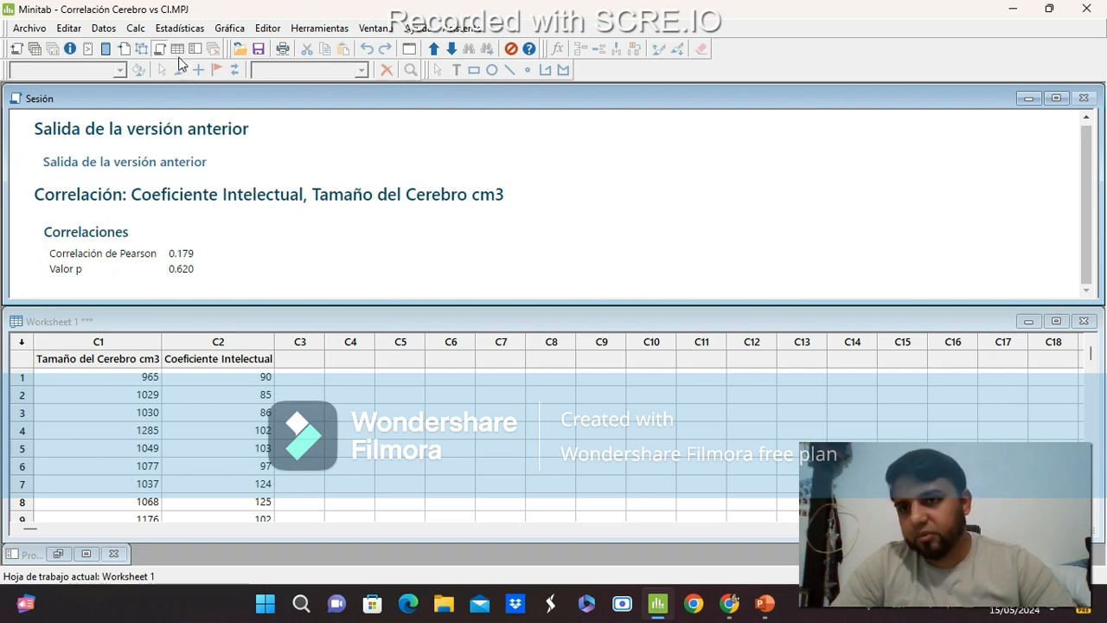
Start a new scatterplot of the Con regresión type
click(176, 31)
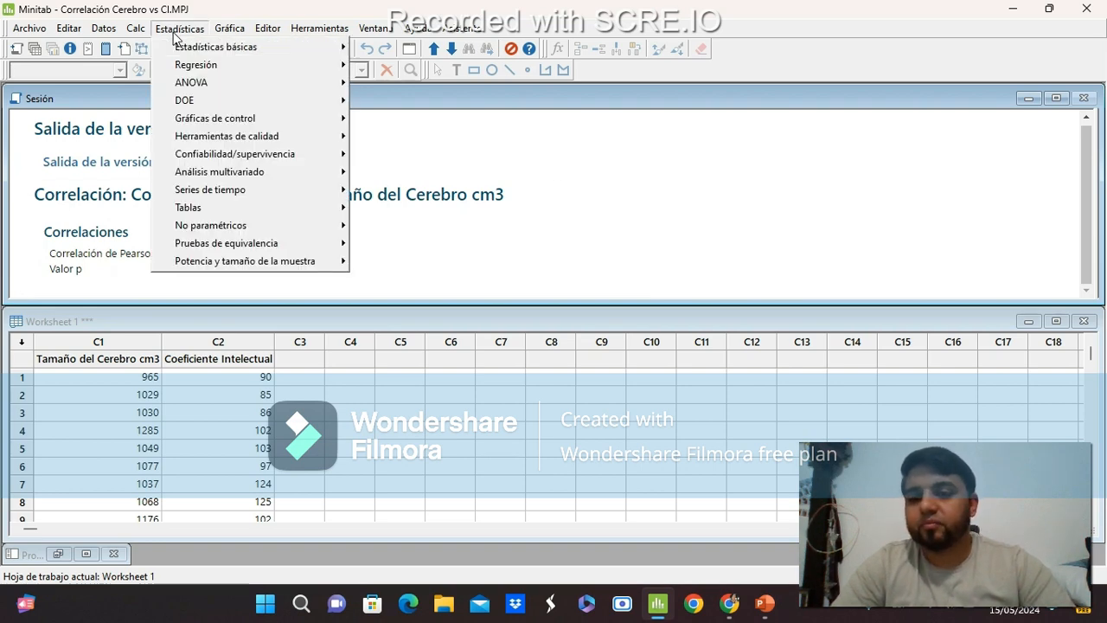
mouse_move(201, 49)
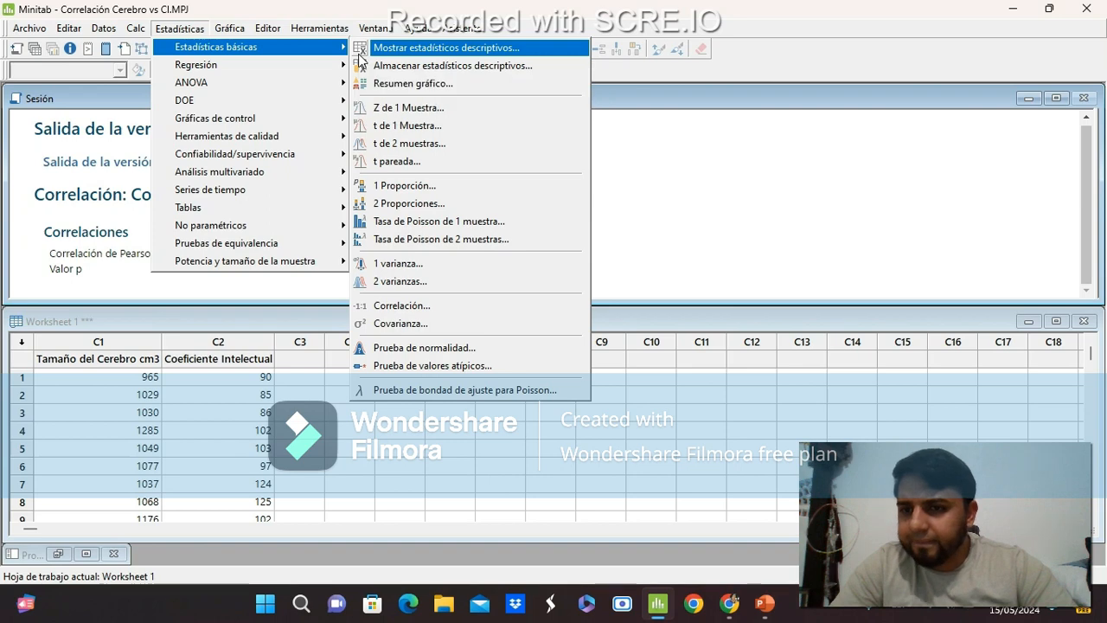
mouse_move(238, 31)
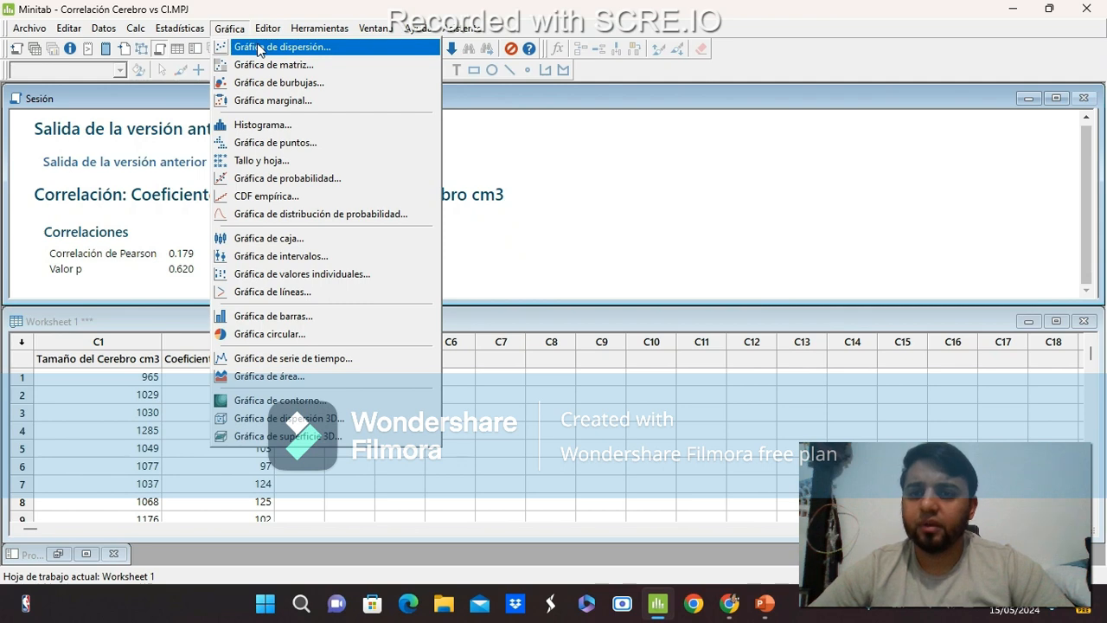
click(258, 47)
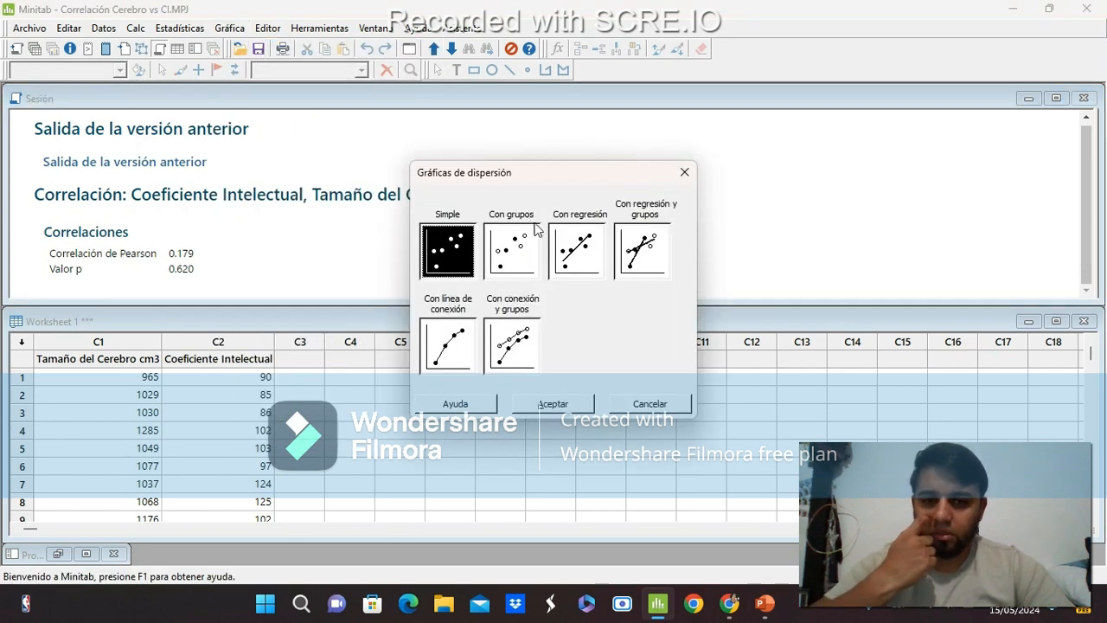
click(587, 252)
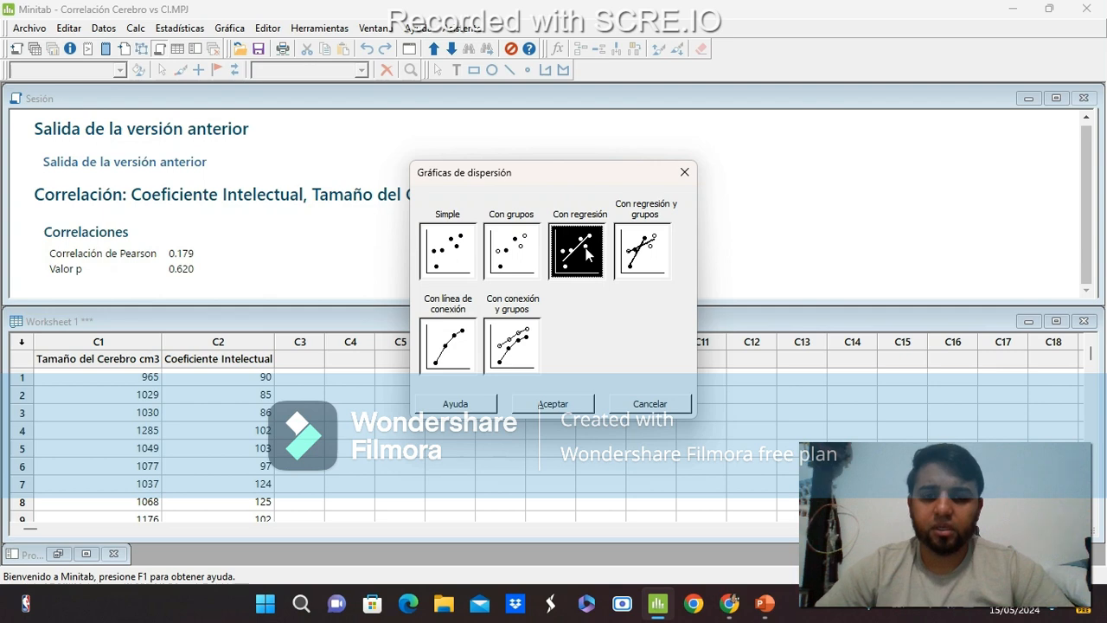
click(551, 403)
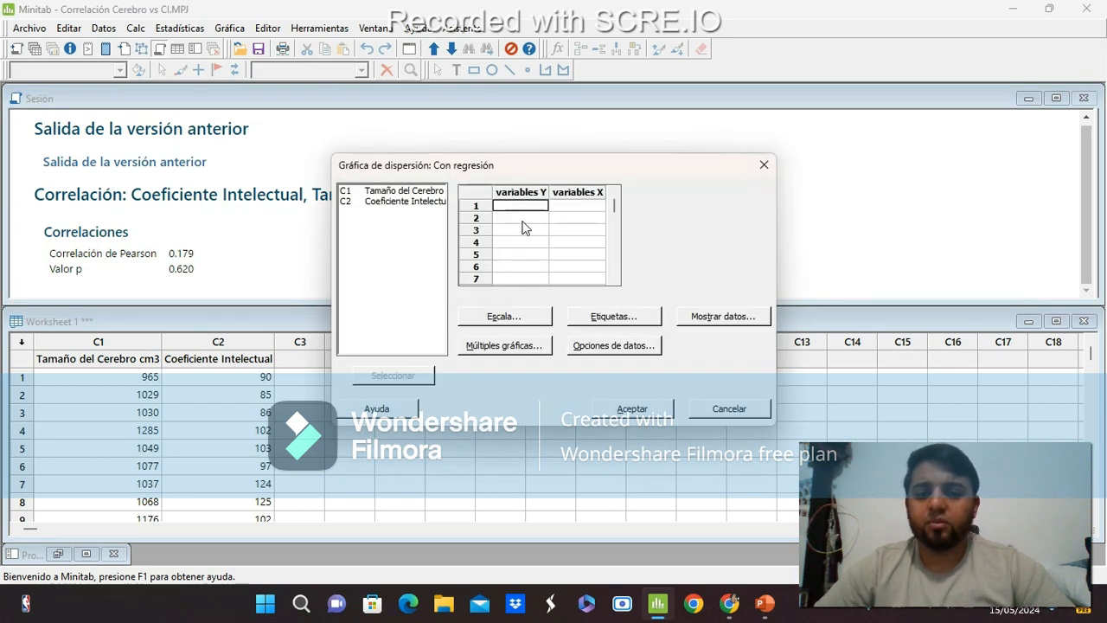
Assign Tamaño del Cerebro cm3 as the X variable and Coeficiente Intelectual as the Y variable of the scatterplot
click(577, 205)
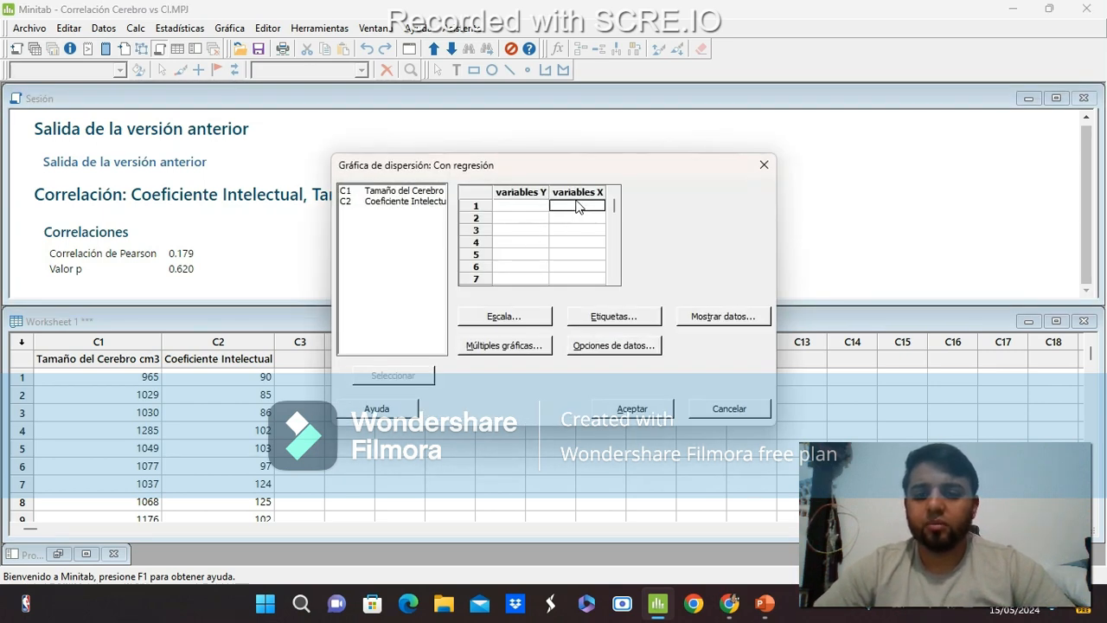
double_click(374, 192)
click(506, 207)
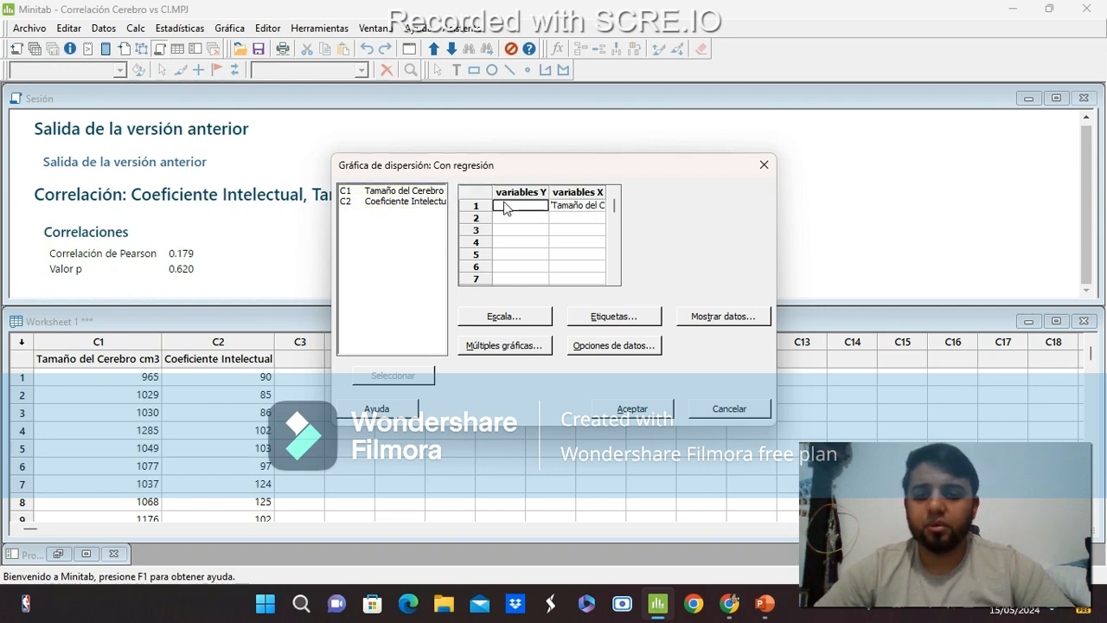
double_click(400, 198)
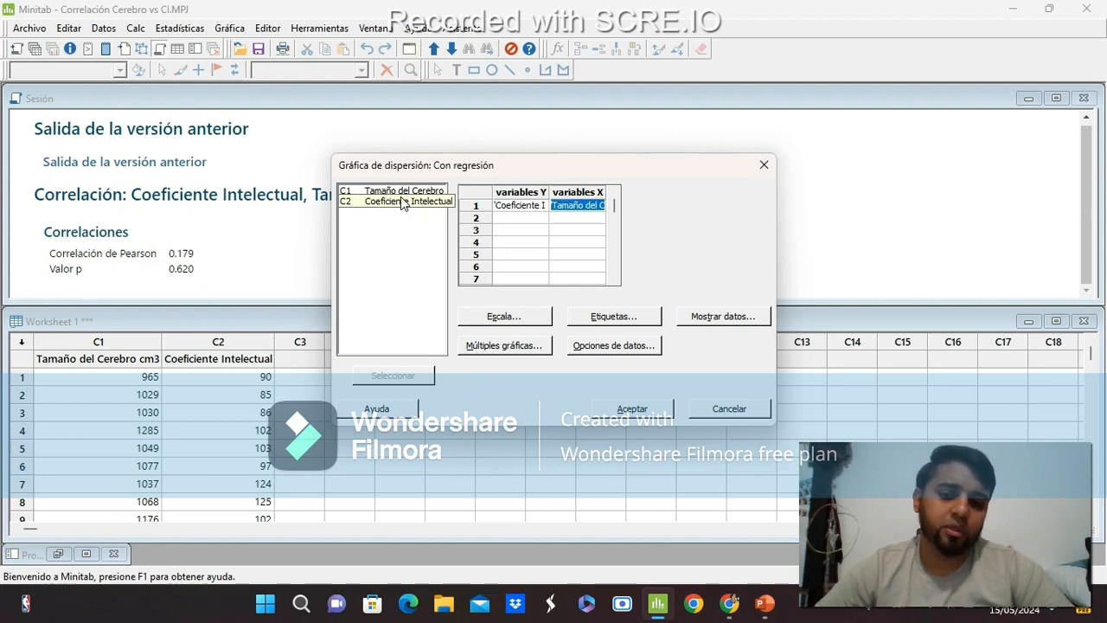
Examine the scatterplot's data options, scale, label and data display settings without changing them
click(603, 347)
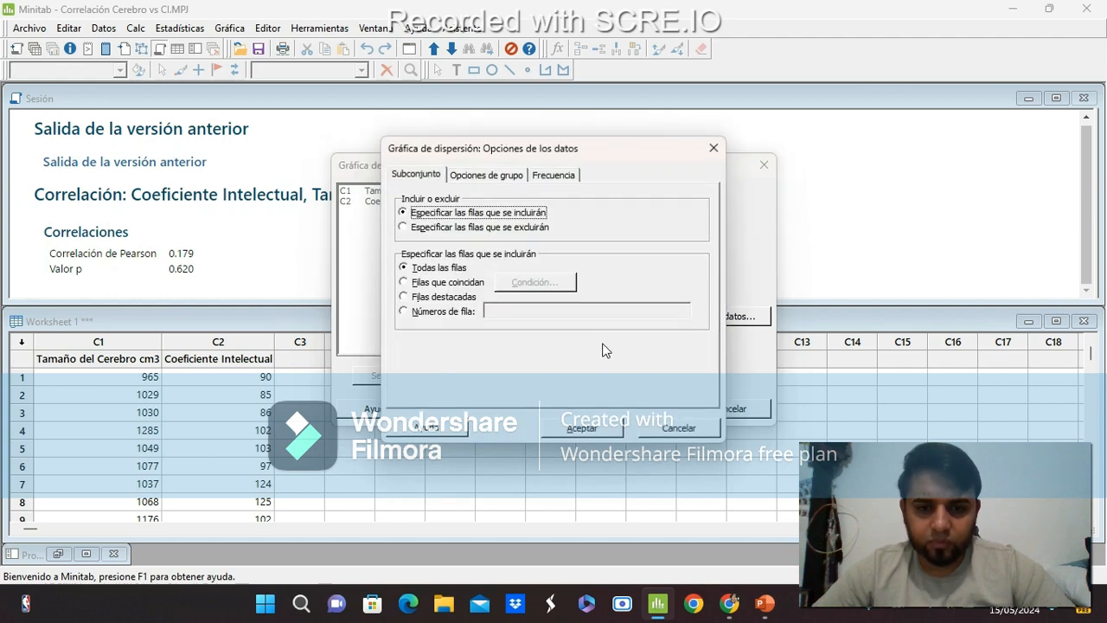
click(715, 156)
click(533, 314)
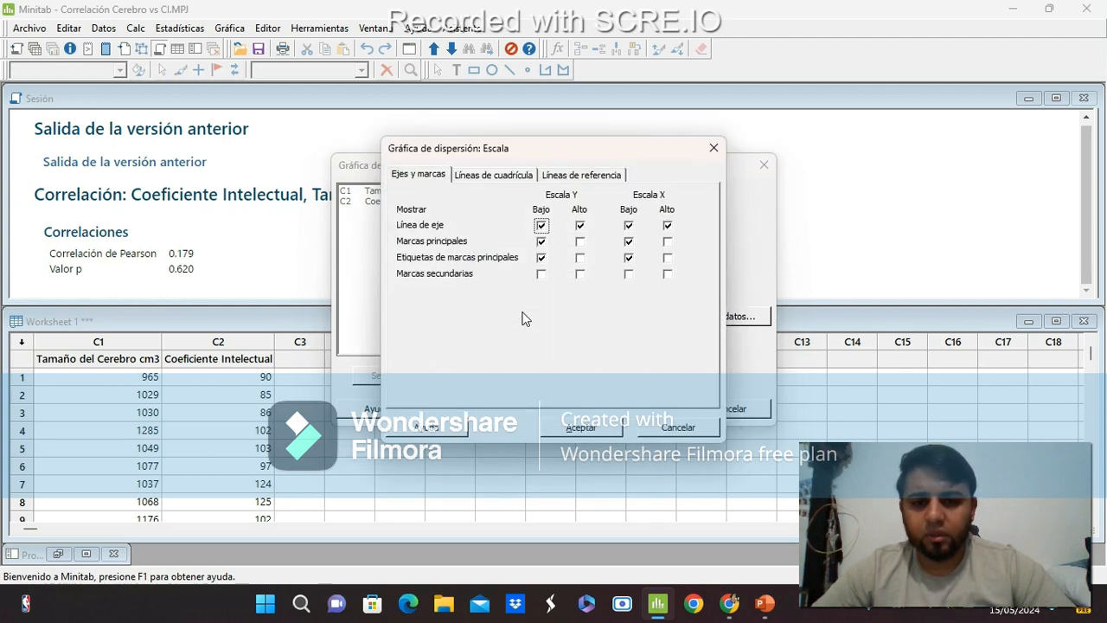
click(712, 149)
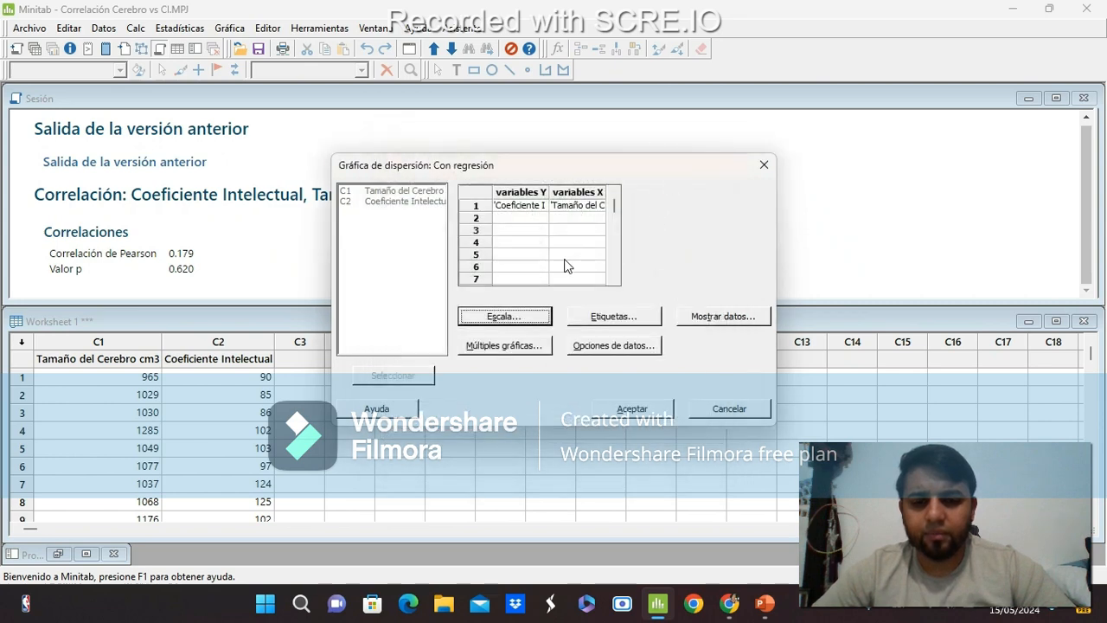
click(593, 316)
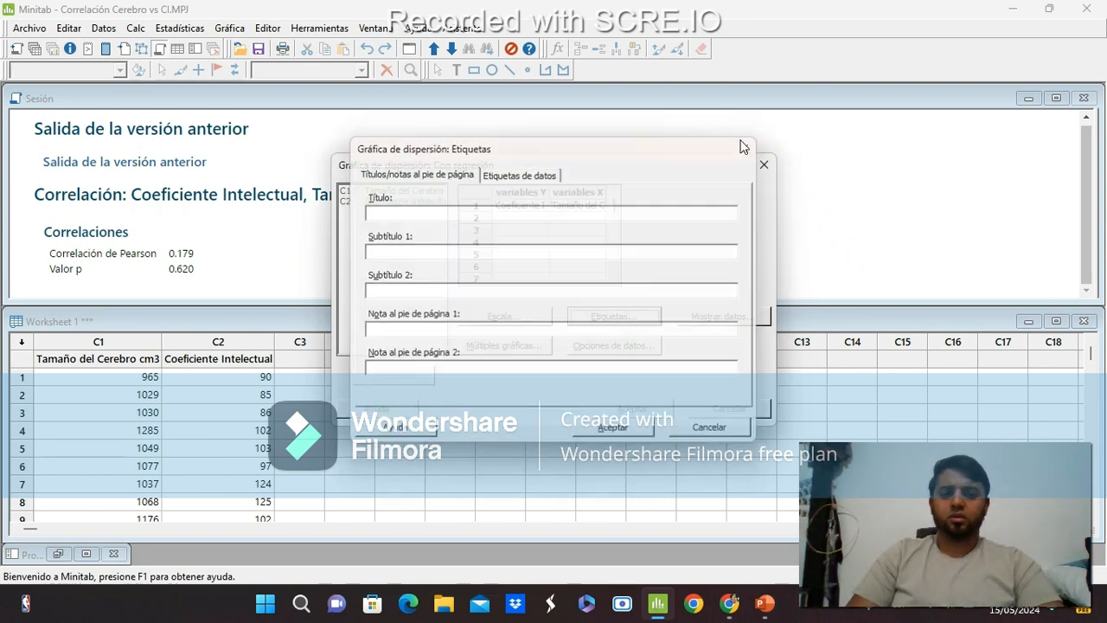
click(743, 148)
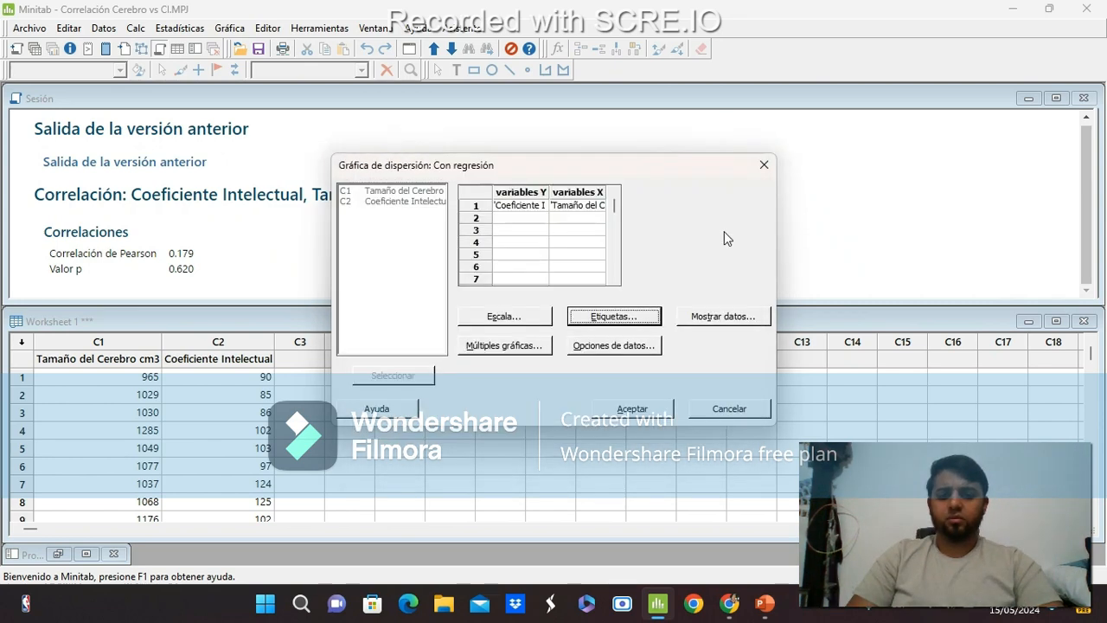
click(694, 314)
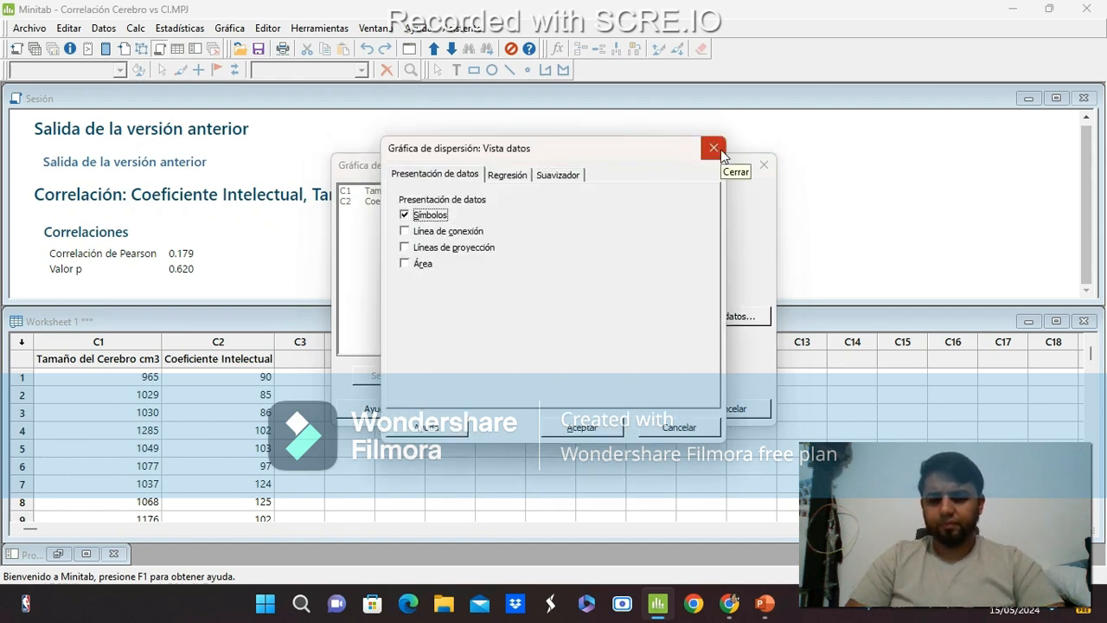
click(714, 148)
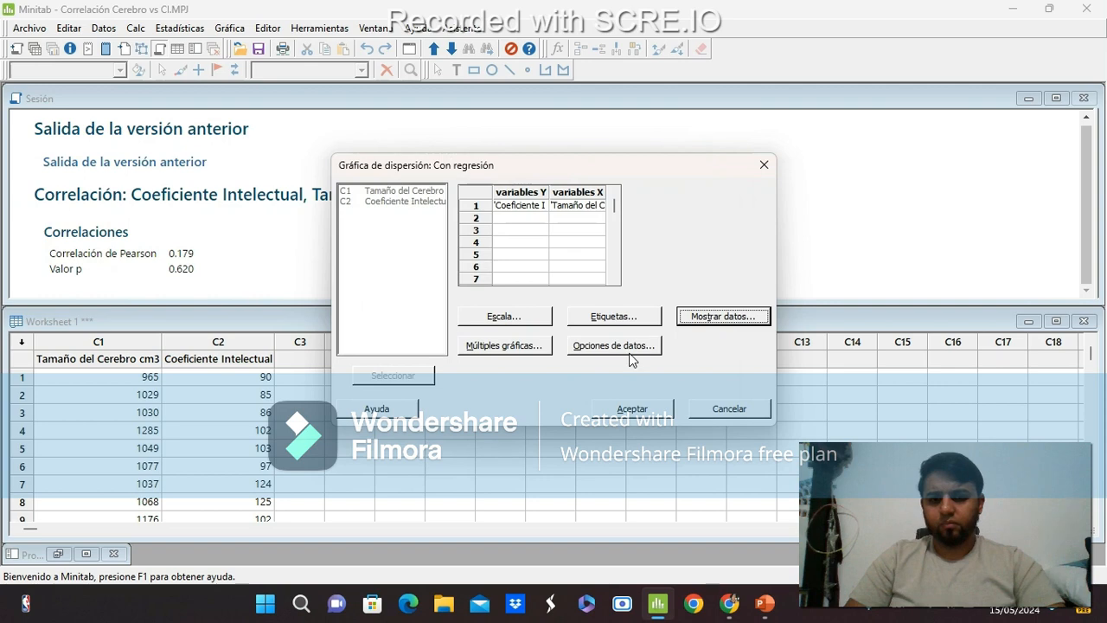
Generate the scatterplot with its regression line, and minimize the graph window after examining the fit
click(642, 410)
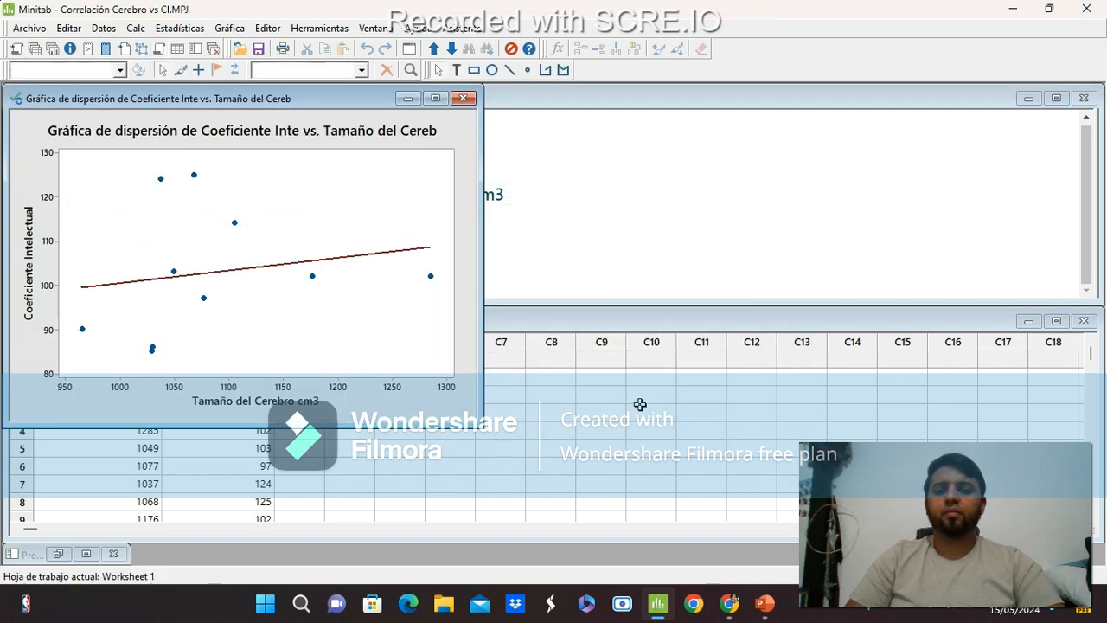
drag(321, 103, 679, 126)
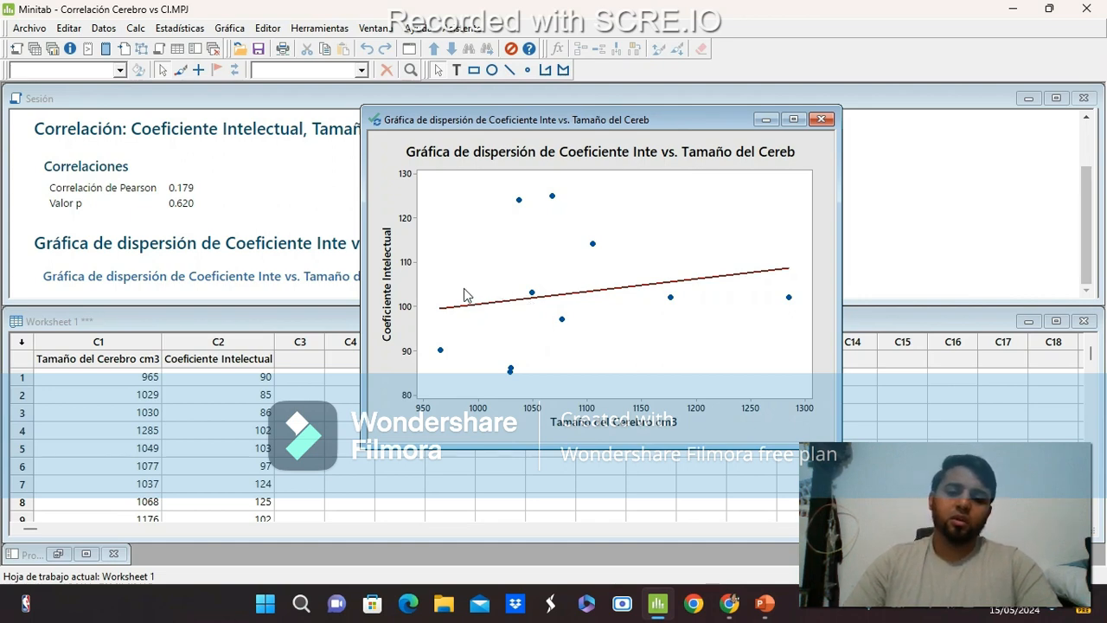
mouse_move(458, 313)
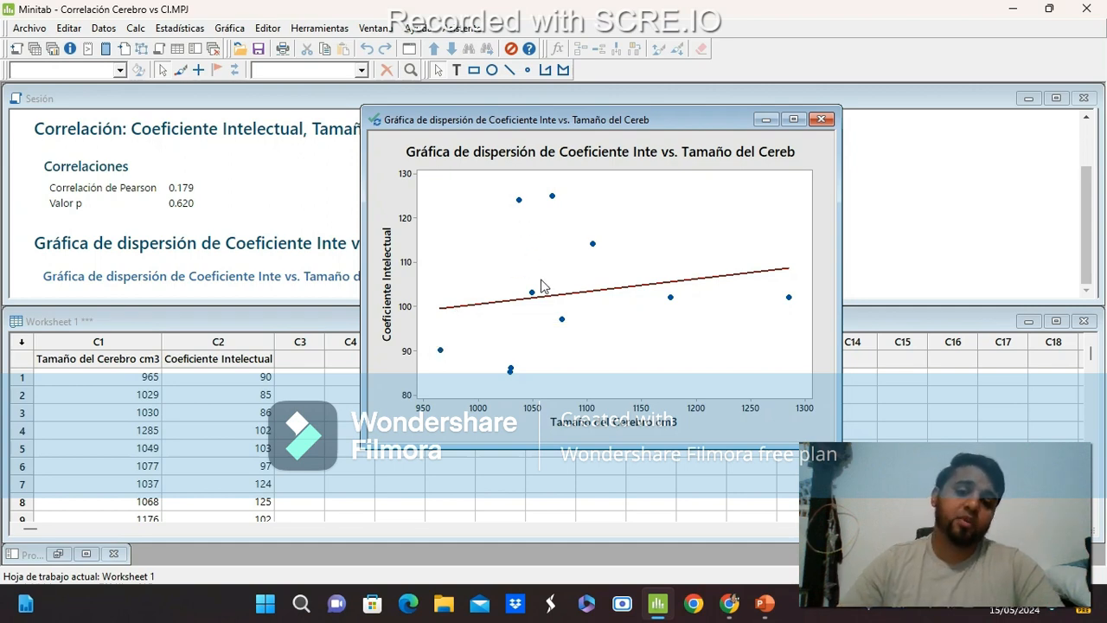
mouse_move(441, 312)
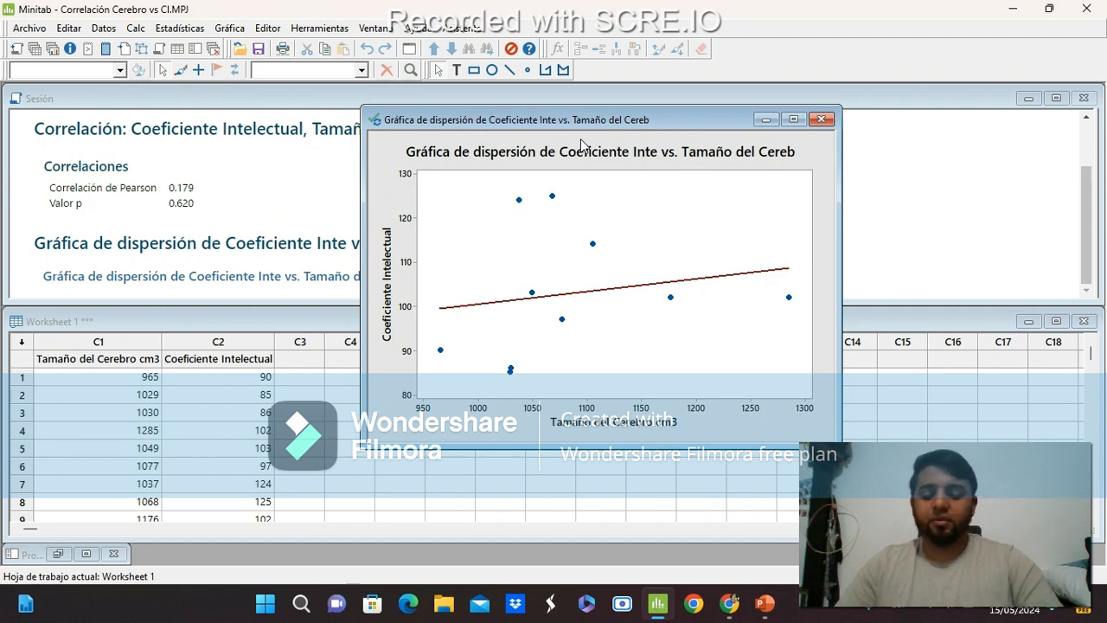
click(767, 120)
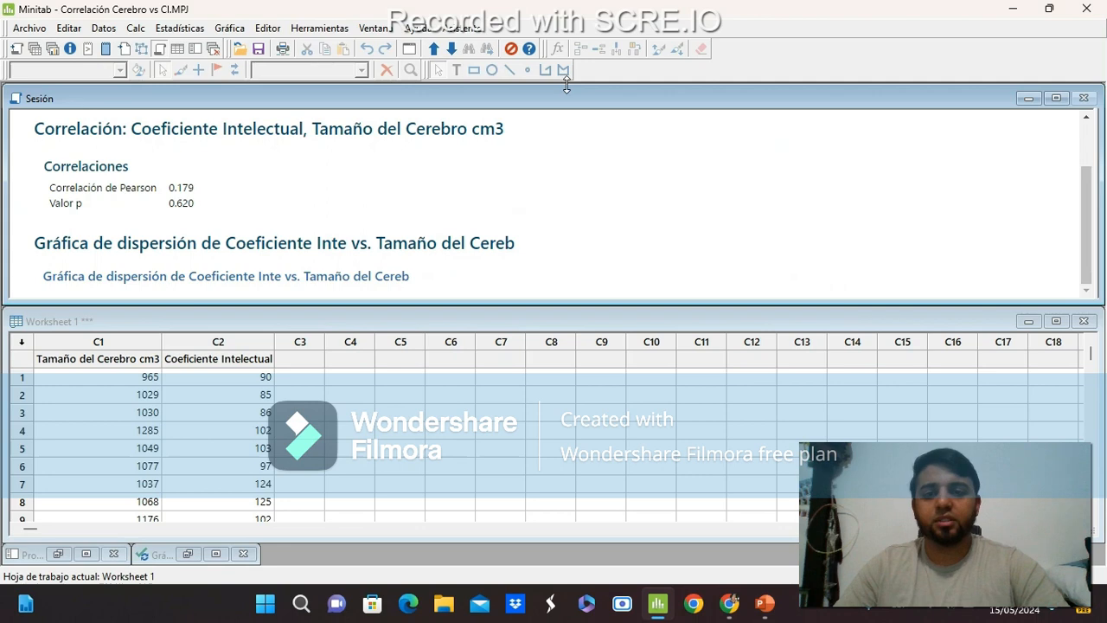
click(460, 29)
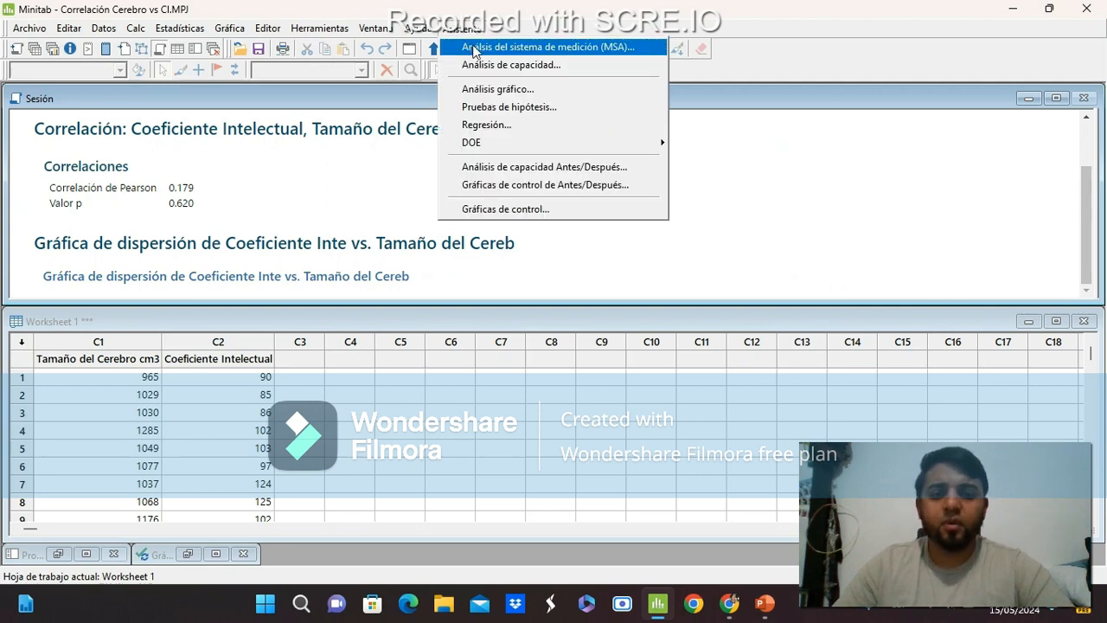
click(487, 48)
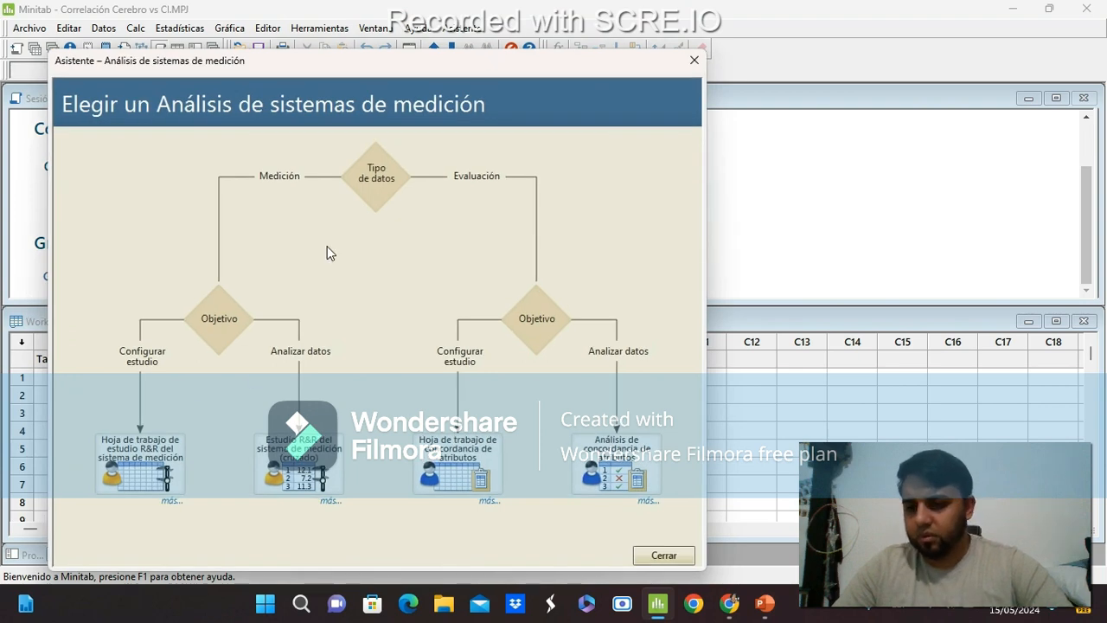
click(694, 60)
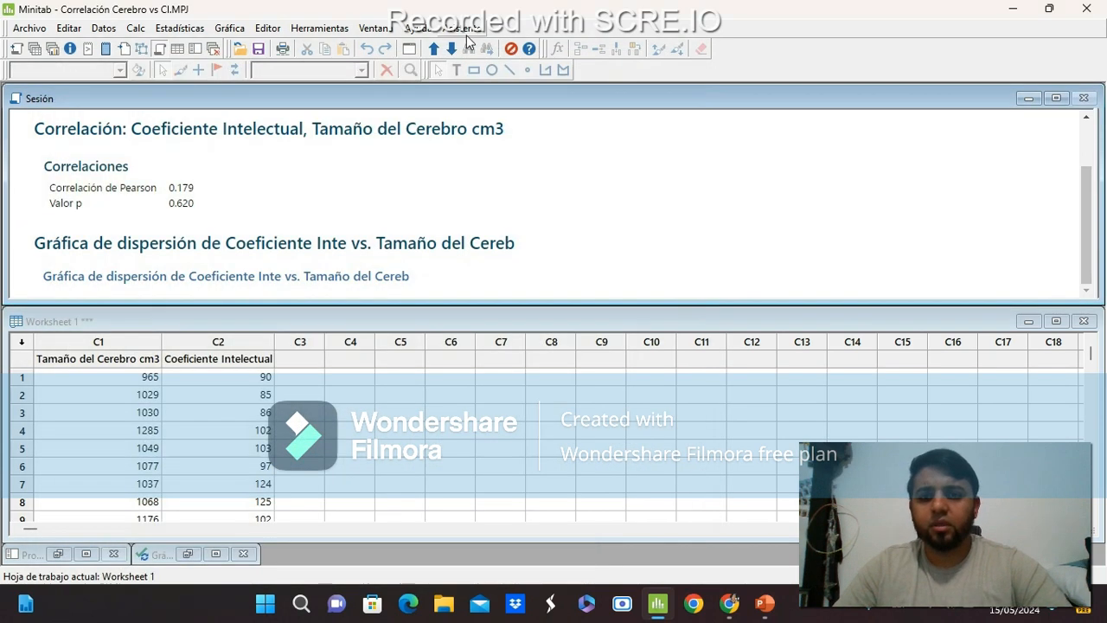
click(464, 28)
click(487, 65)
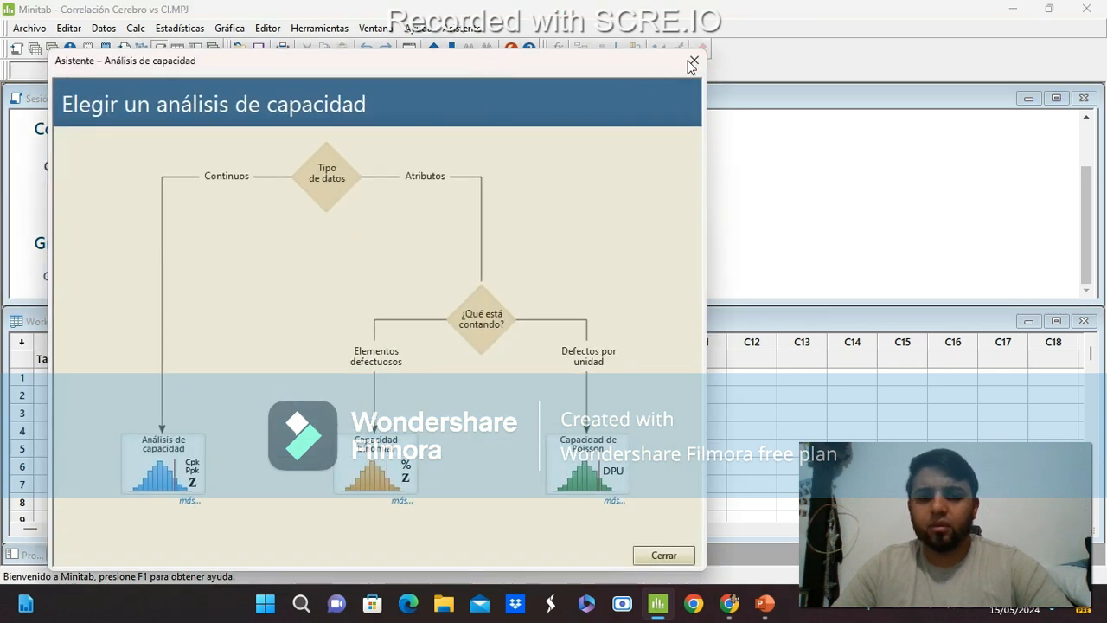
click(694, 59)
Run the Assistant's simple regression with Coeficiente Intelectual as Y and Tamaño del Cerebro cm3 as X, letting Minitab choose the model
click(465, 28)
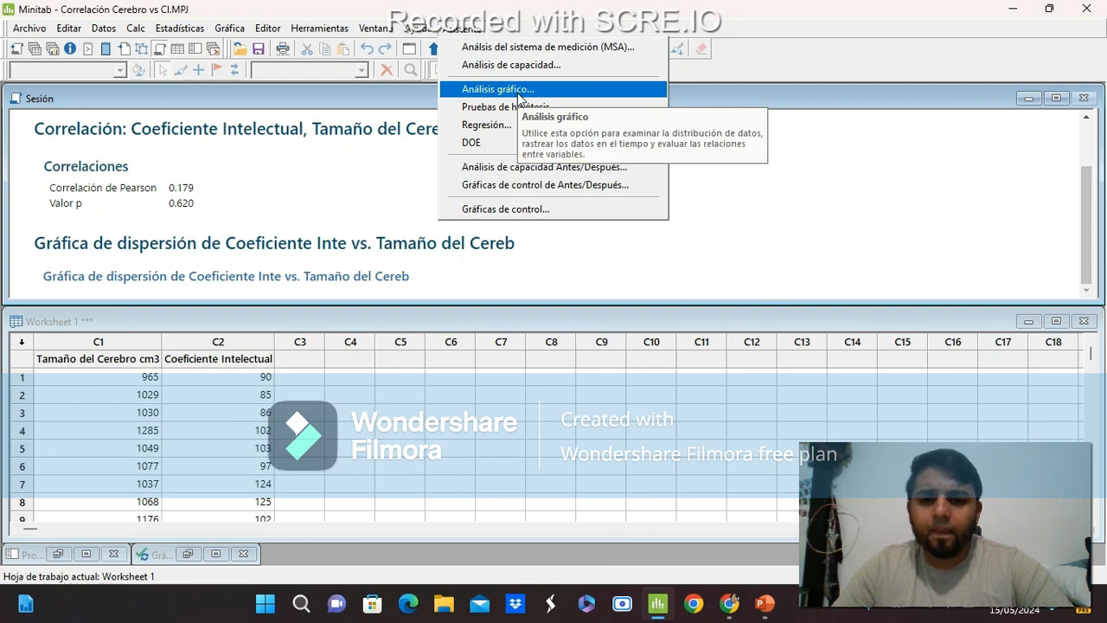
click(487, 124)
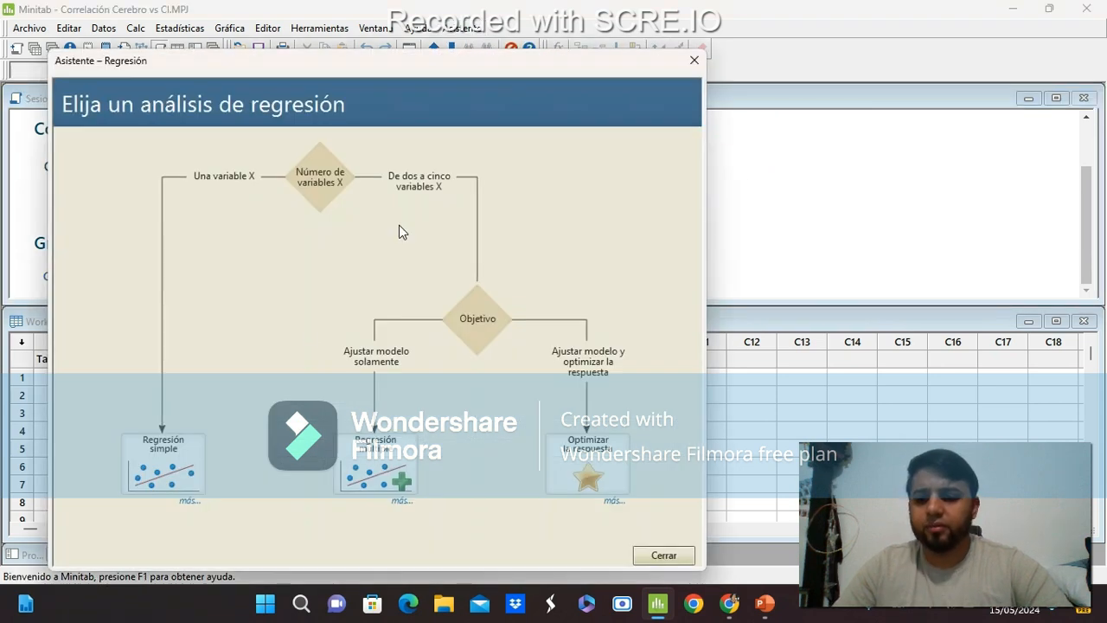
click(159, 472)
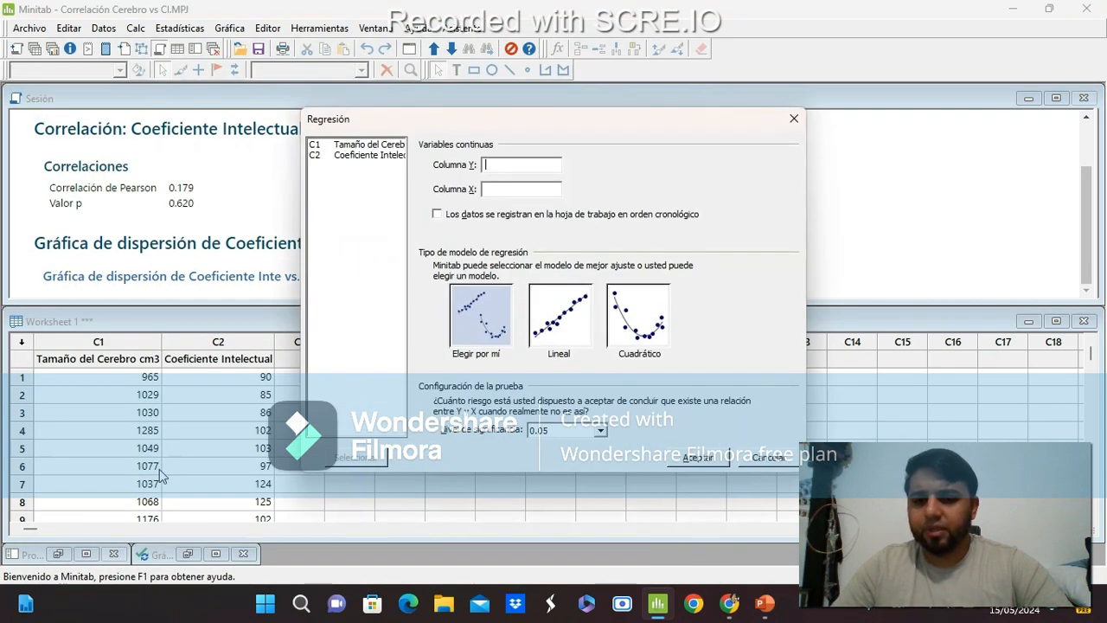
double_click(370, 164)
double_click(361, 145)
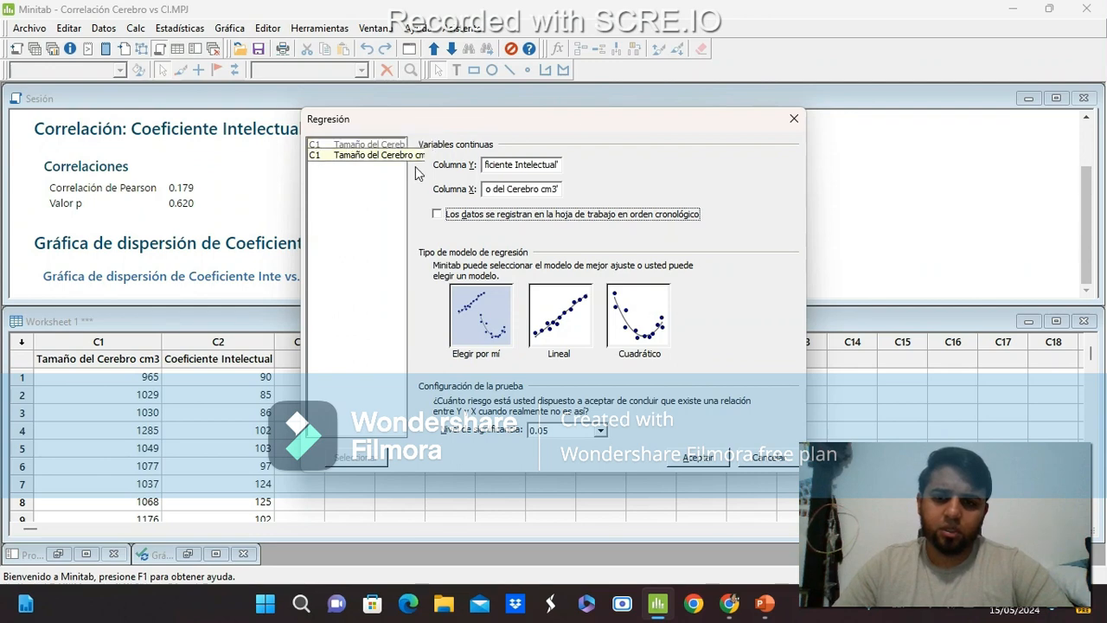
click(698, 457)
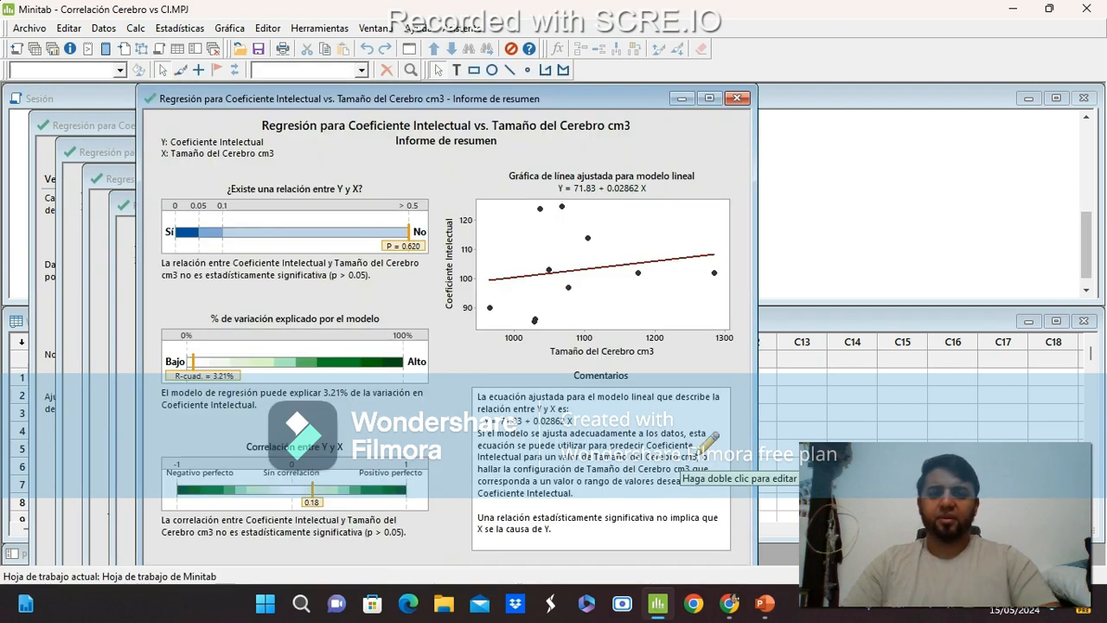
Maximize the regression summary report and examine its p-value test and significance explanation
click(709, 98)
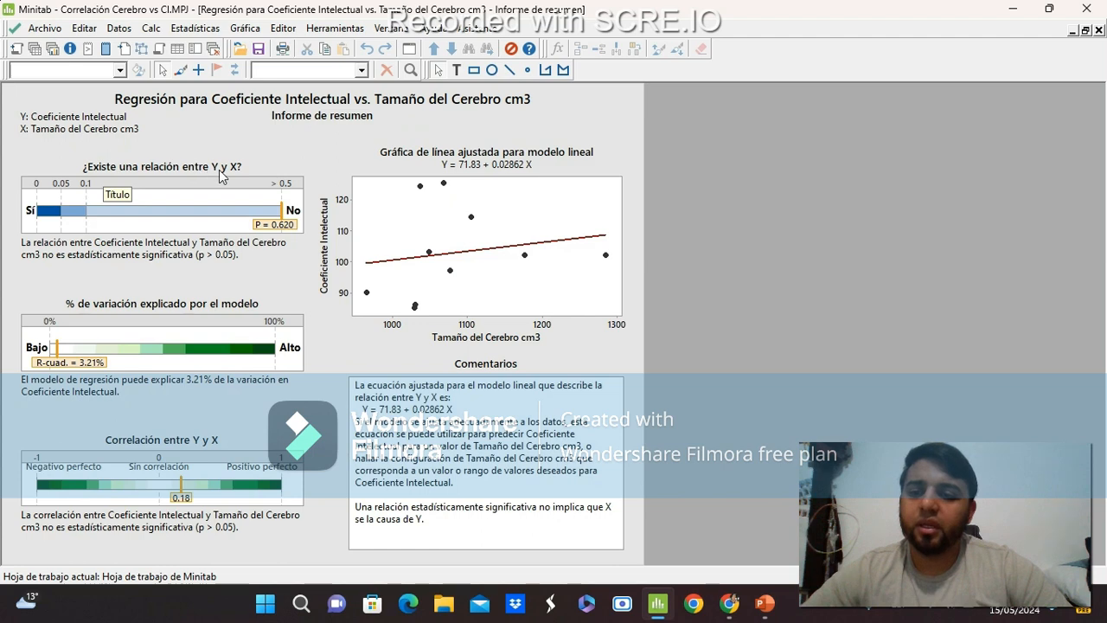
mouse_move(260, 206)
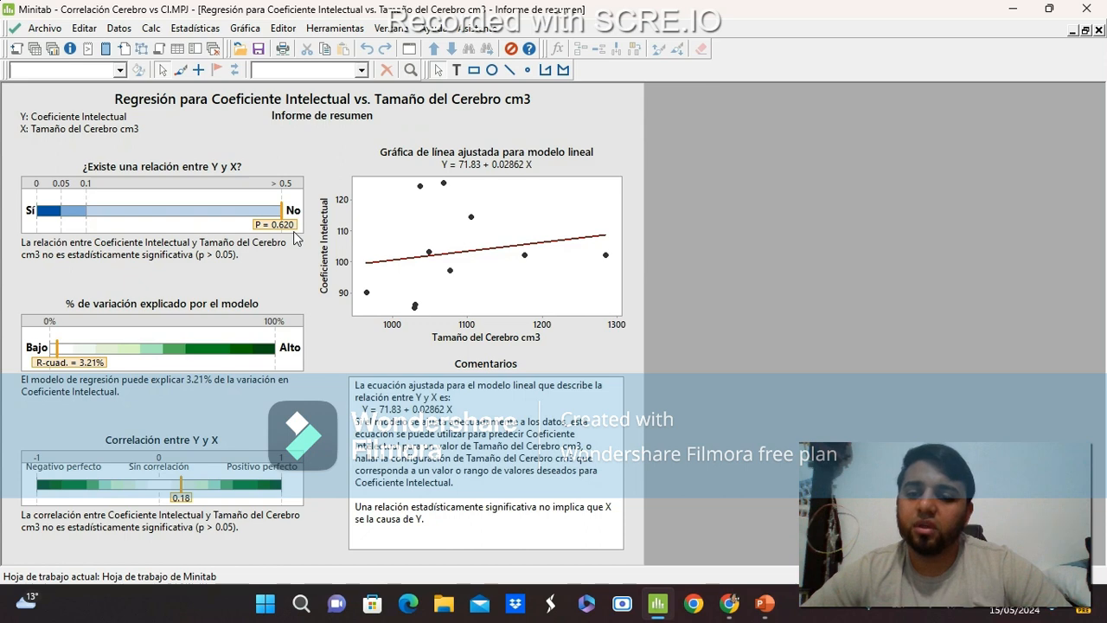
mouse_move(295, 239)
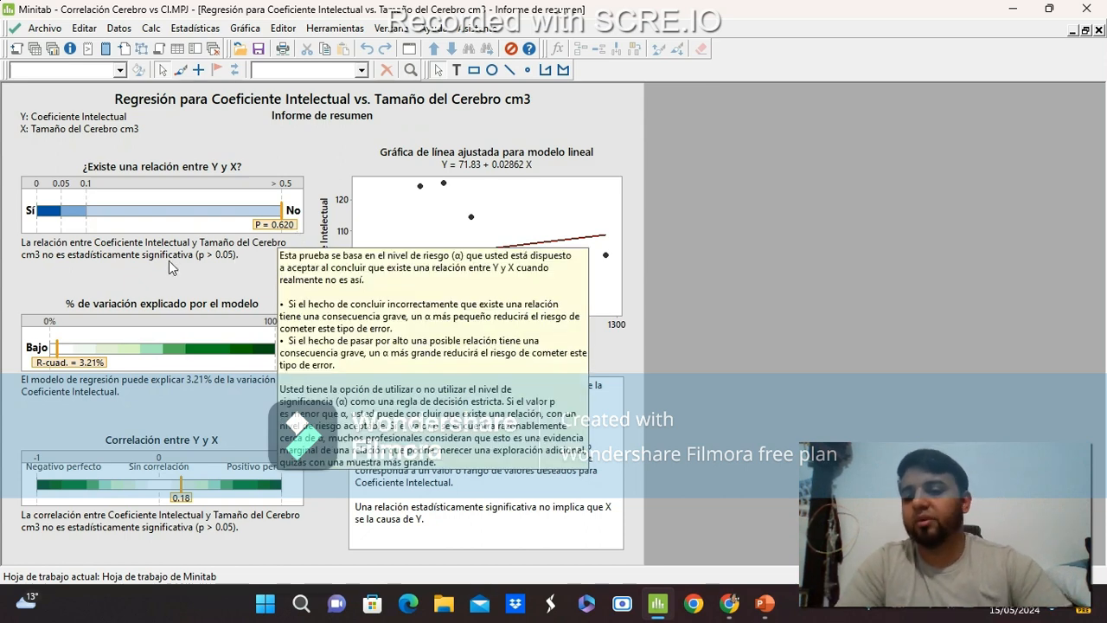
click(118, 280)
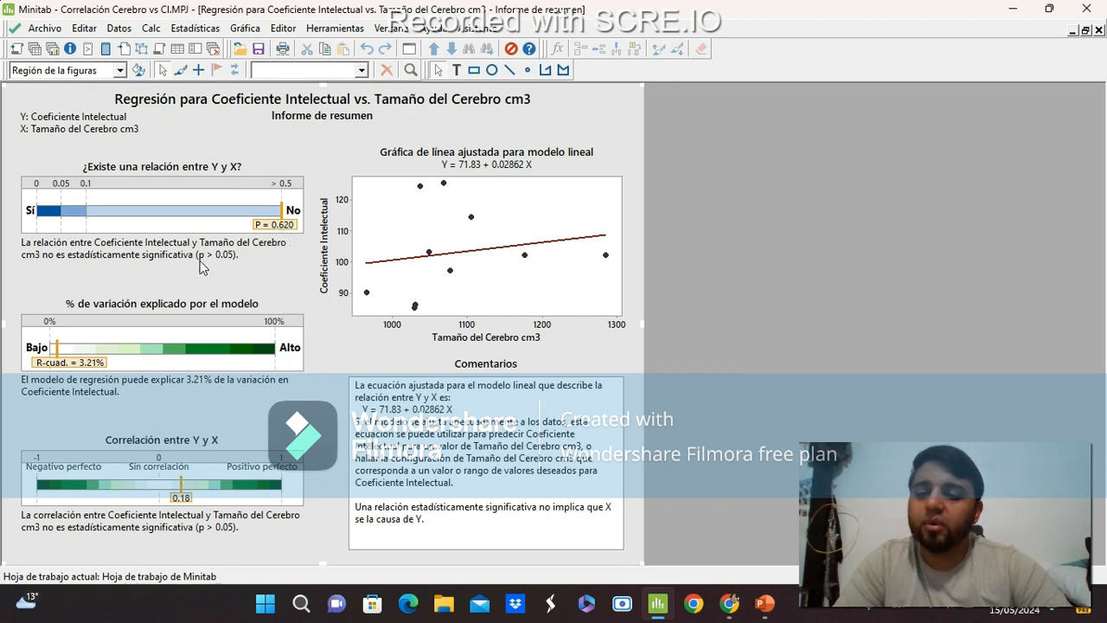
mouse_move(200, 266)
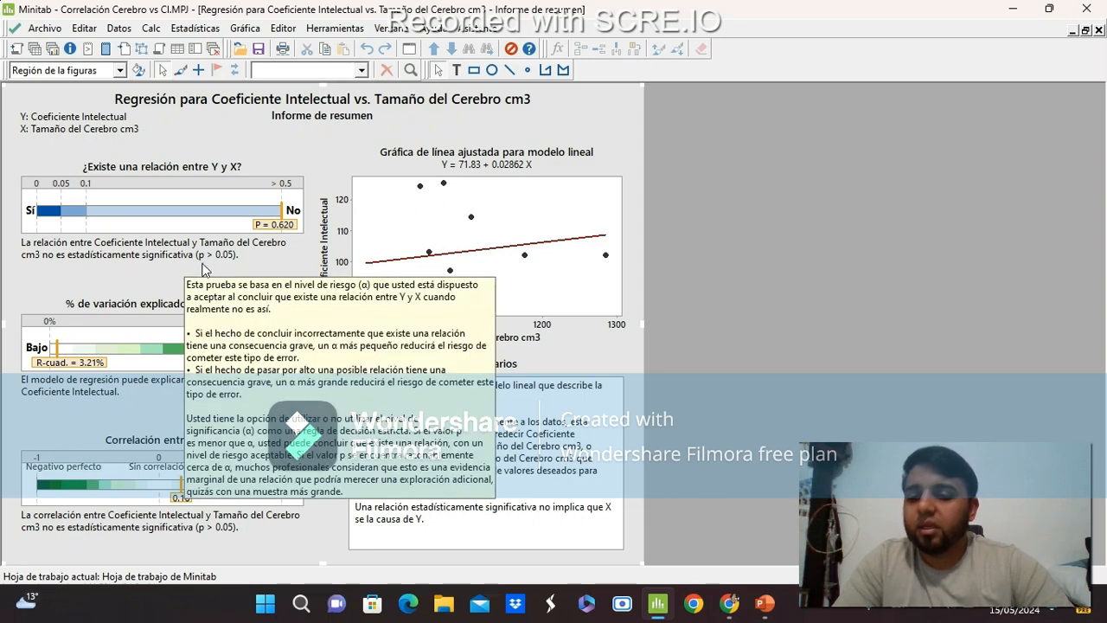
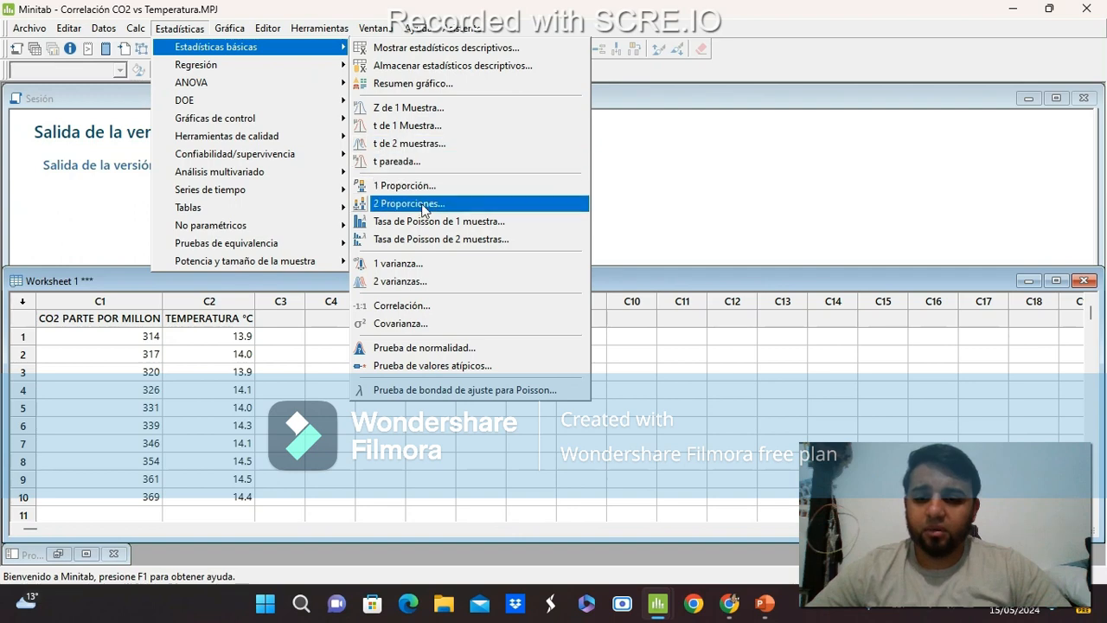
Run a Pearson correlation with p-values between CO2 PARTE POR MILLON and TEMPERATURA °C
click(410, 308)
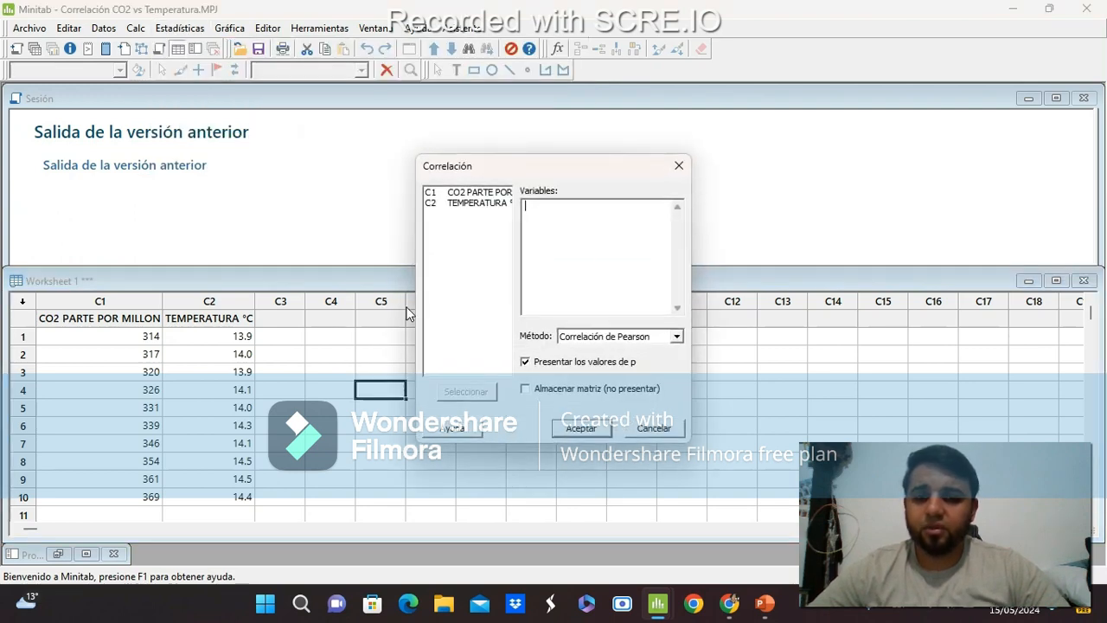
double_click(486, 193)
double_click(472, 204)
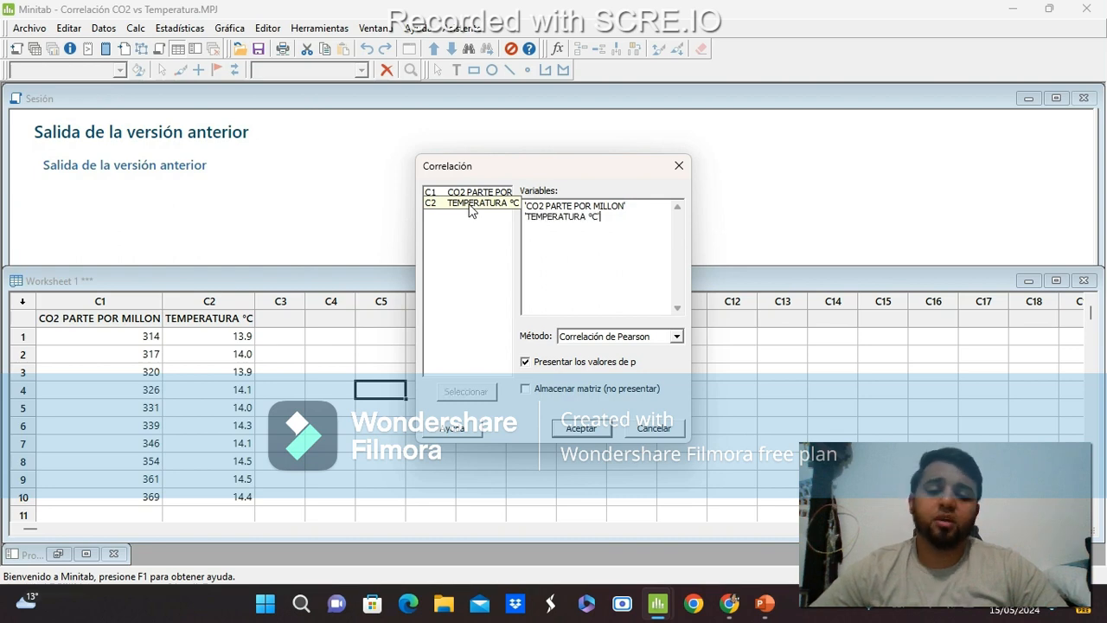
click(582, 429)
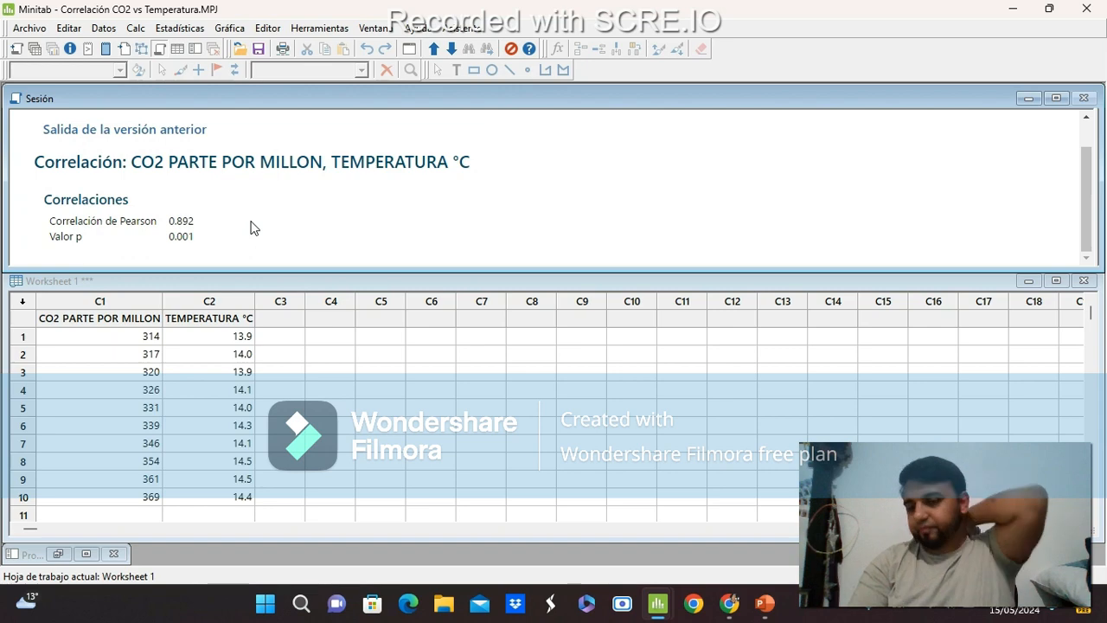
Run the Assistant's simple regression with TEMPERATURA °C as Y and CO2 PARTE POR MILLON as X, keeping the automatic model choice
click(466, 28)
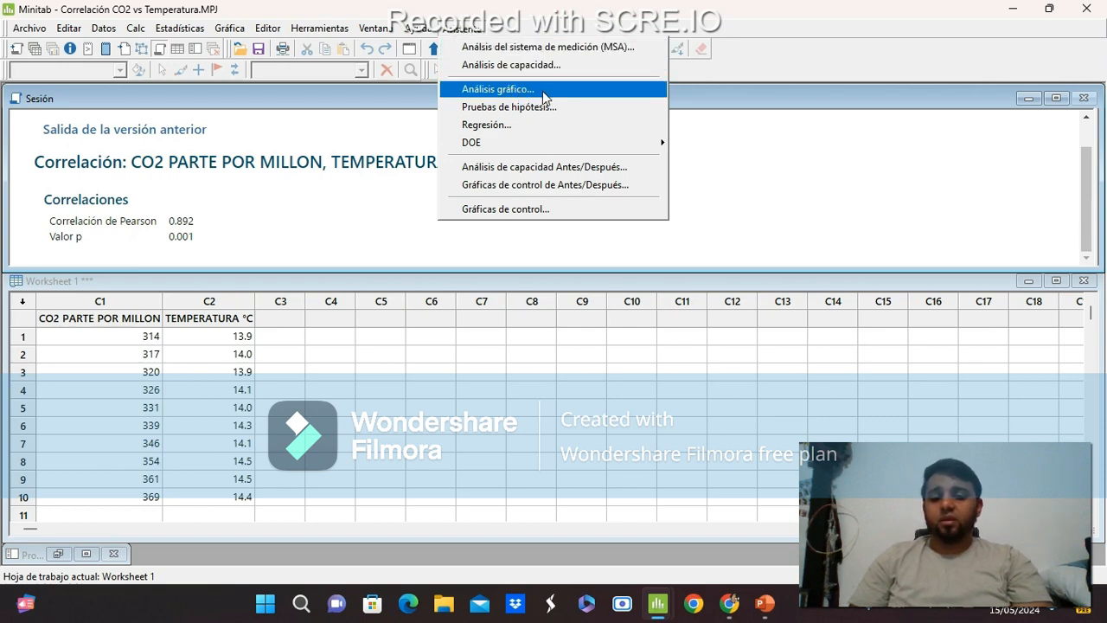
click(504, 123)
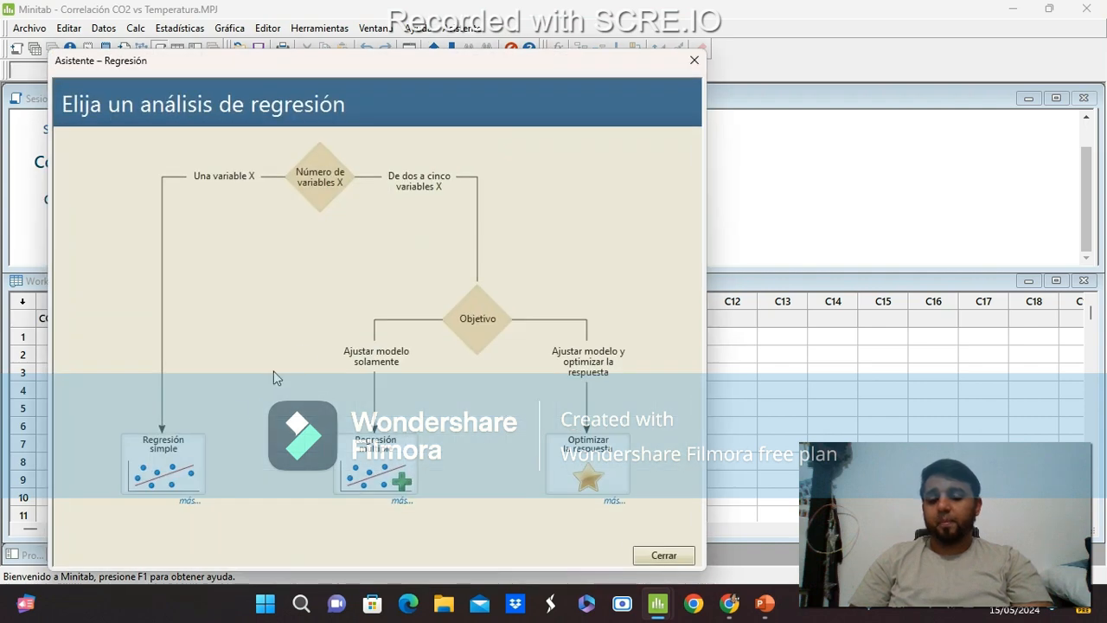
click(169, 464)
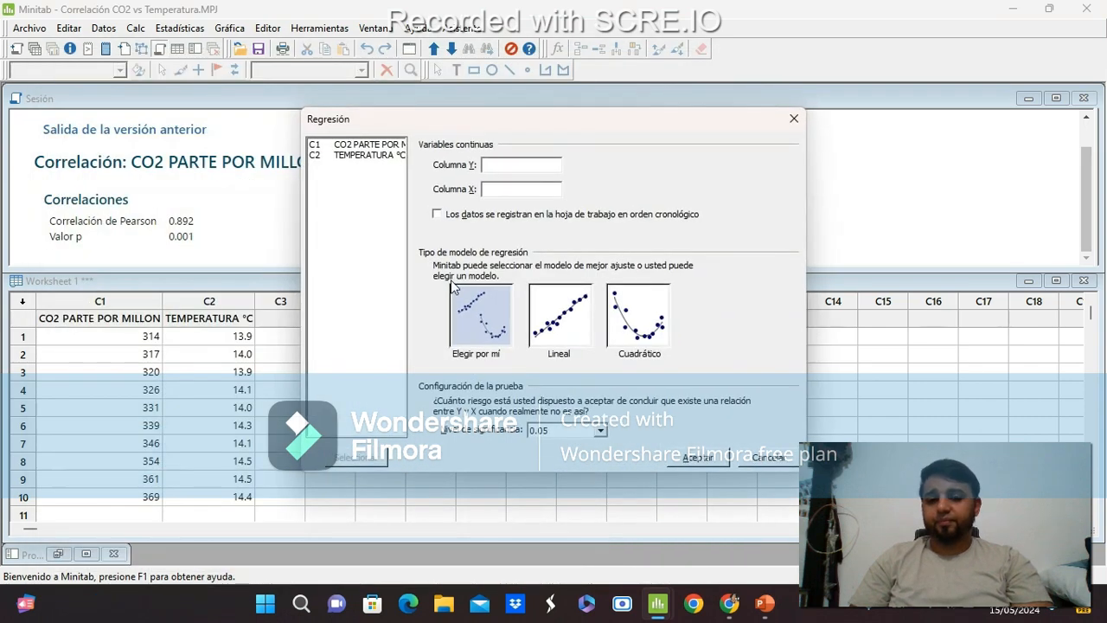
double_click(372, 157)
double_click(364, 144)
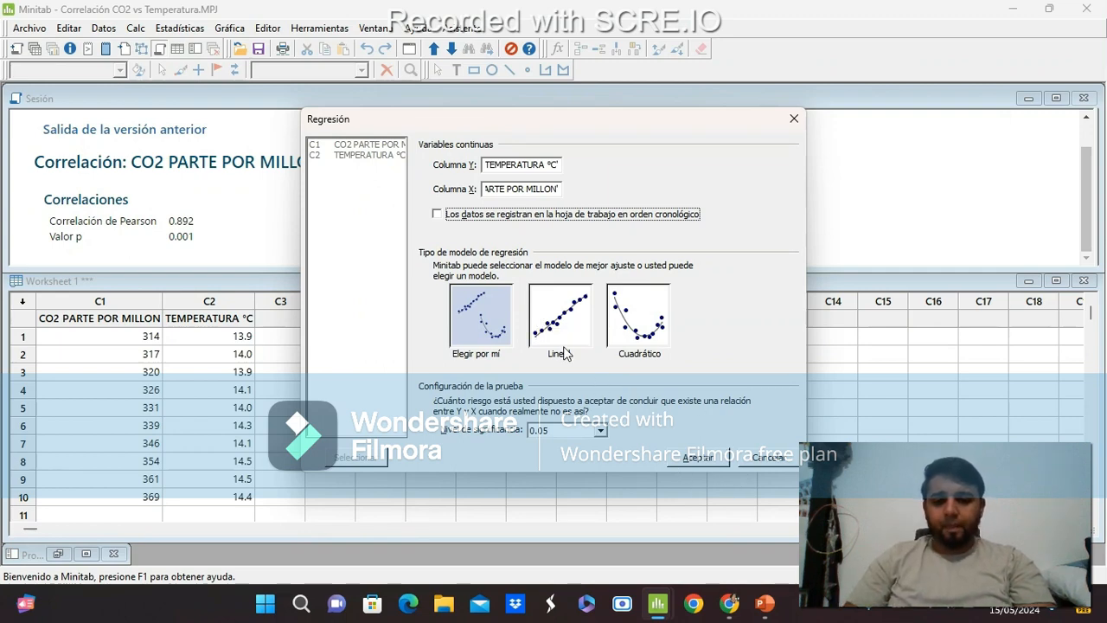
click(697, 457)
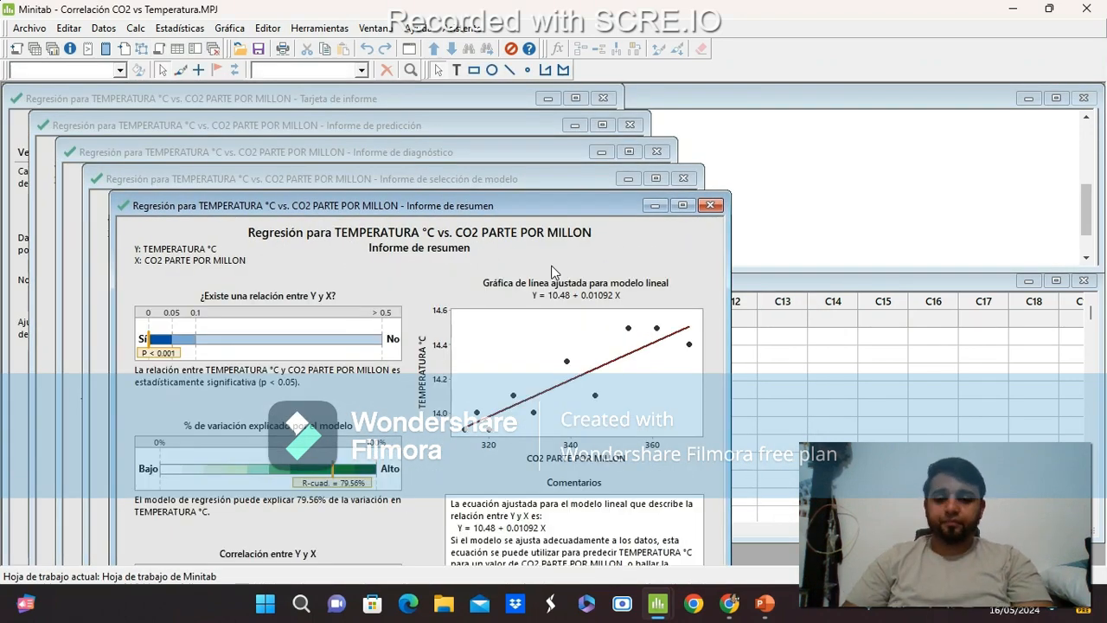
Reposition the regression summary report window and compare its results with the Pearson correlation output in the session
drag(489, 216, 409, 99)
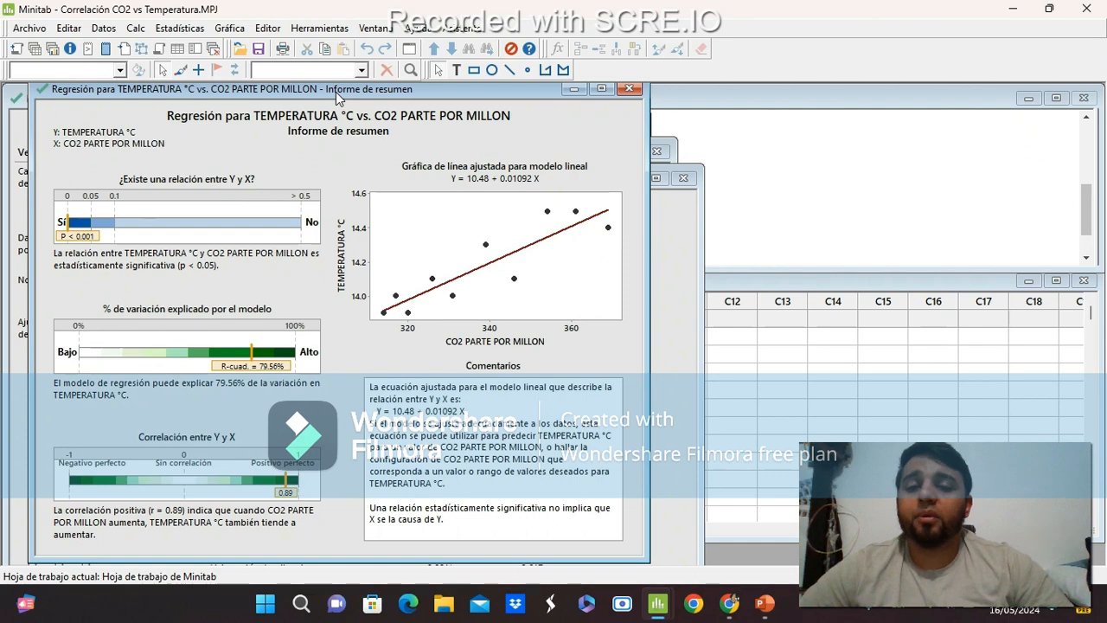
drag(335, 92, 551, 115)
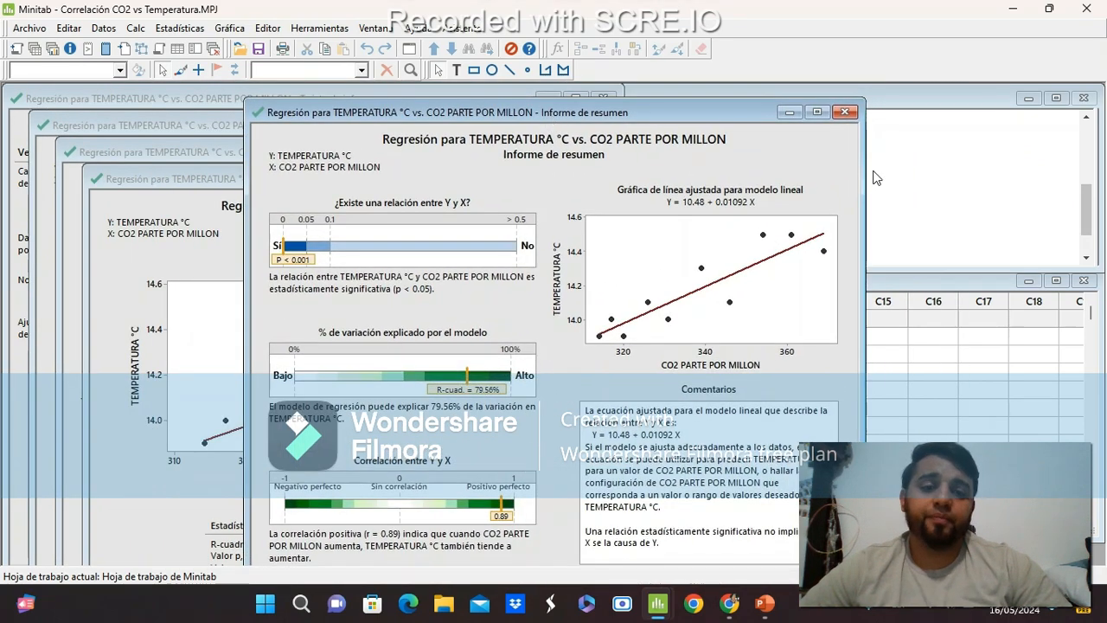
click(941, 184)
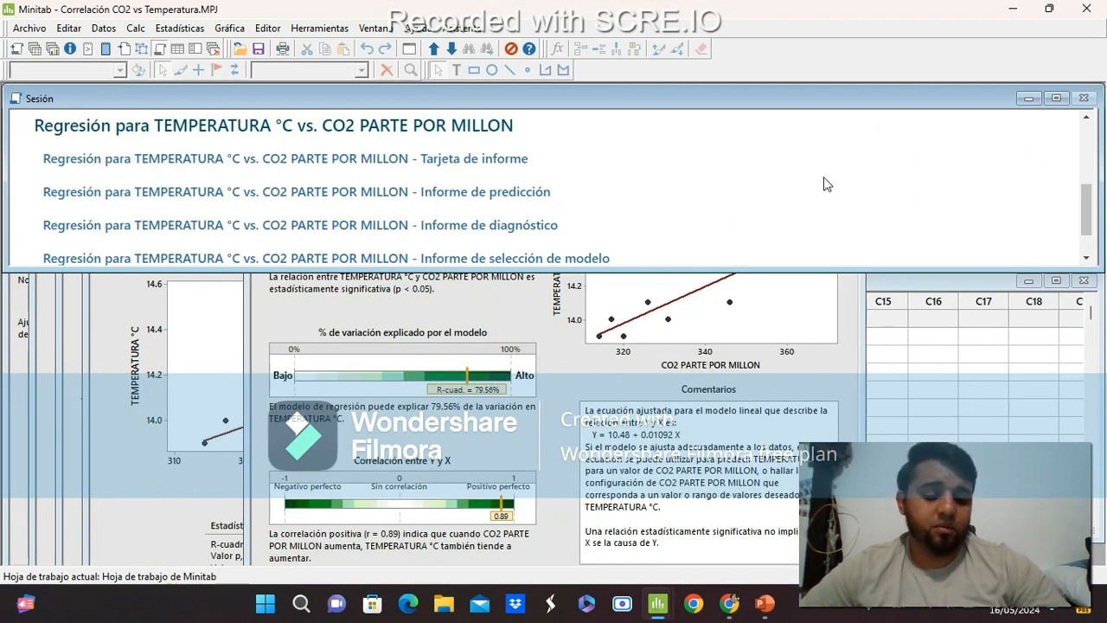
scroll(827, 185, up, 3)
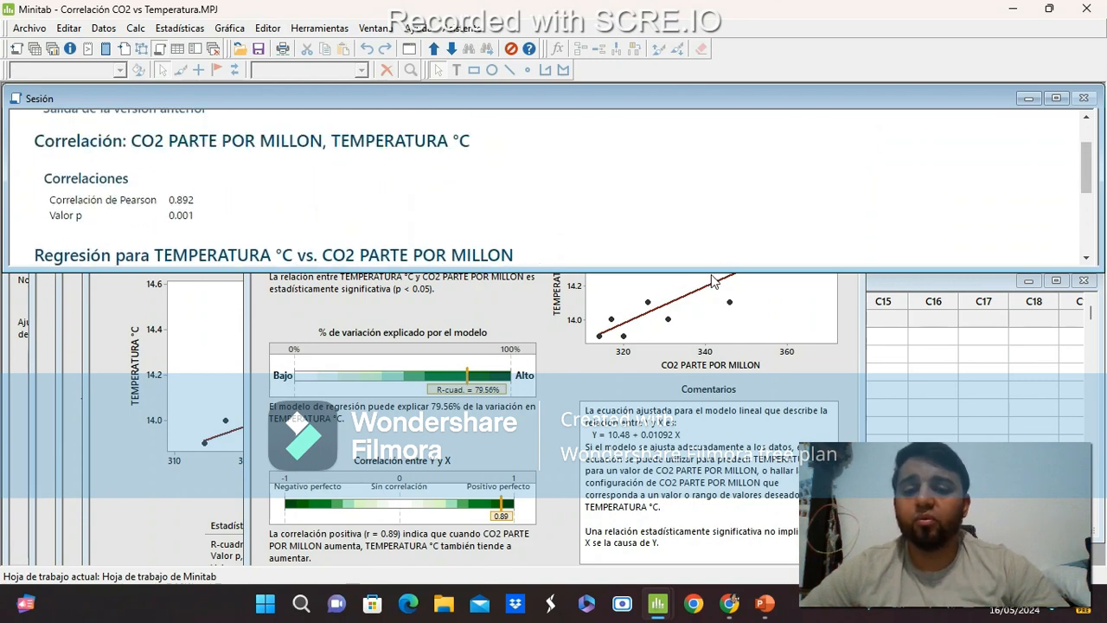
click(567, 325)
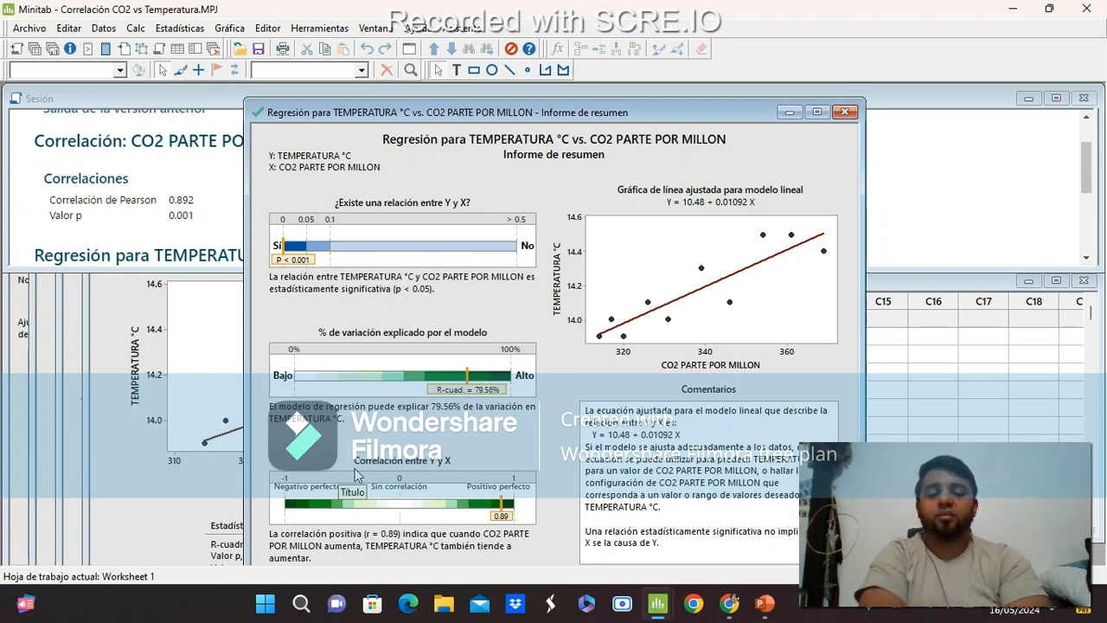
Switch to the exercises presentation in PowerPoint and move the Ejercicio Calentamiento Global problem text up to just below its title
key(alt+Tab)
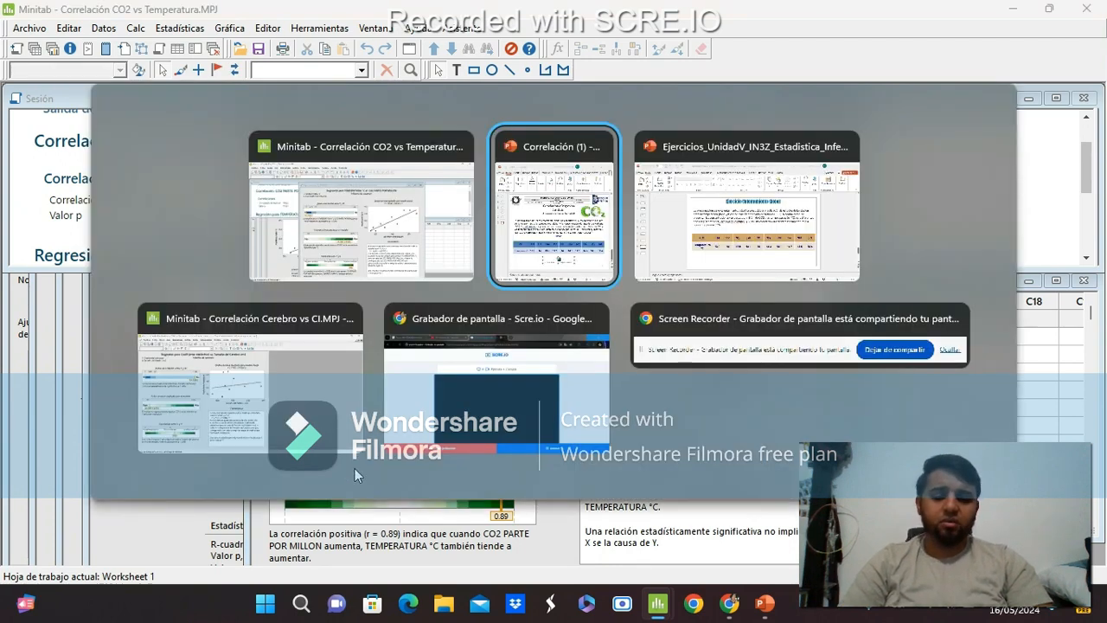
key(alt+Tab)
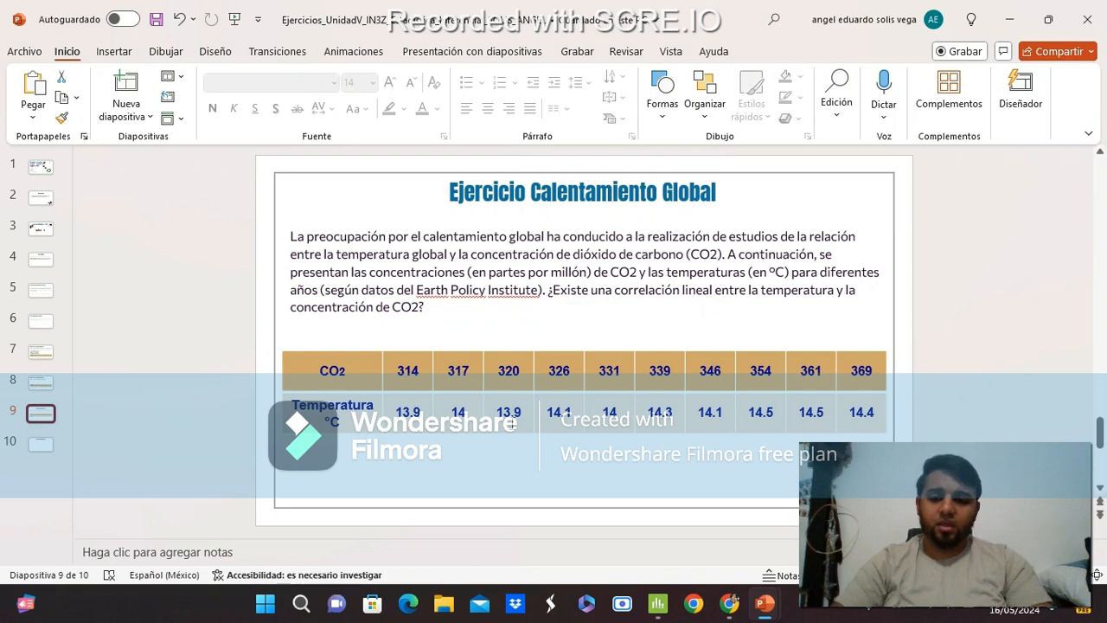
click(404, 238)
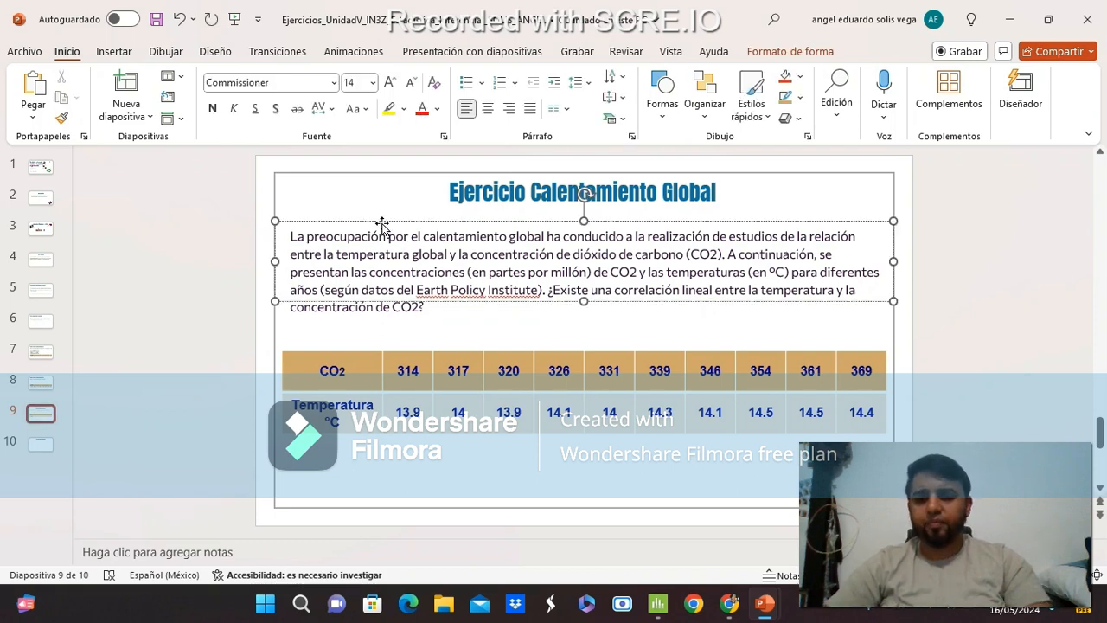
click(382, 225)
key(Up)
key(Up)
key(Up)
key(Up)
key(Up)
key(Up)
key(Up)
key(Up)
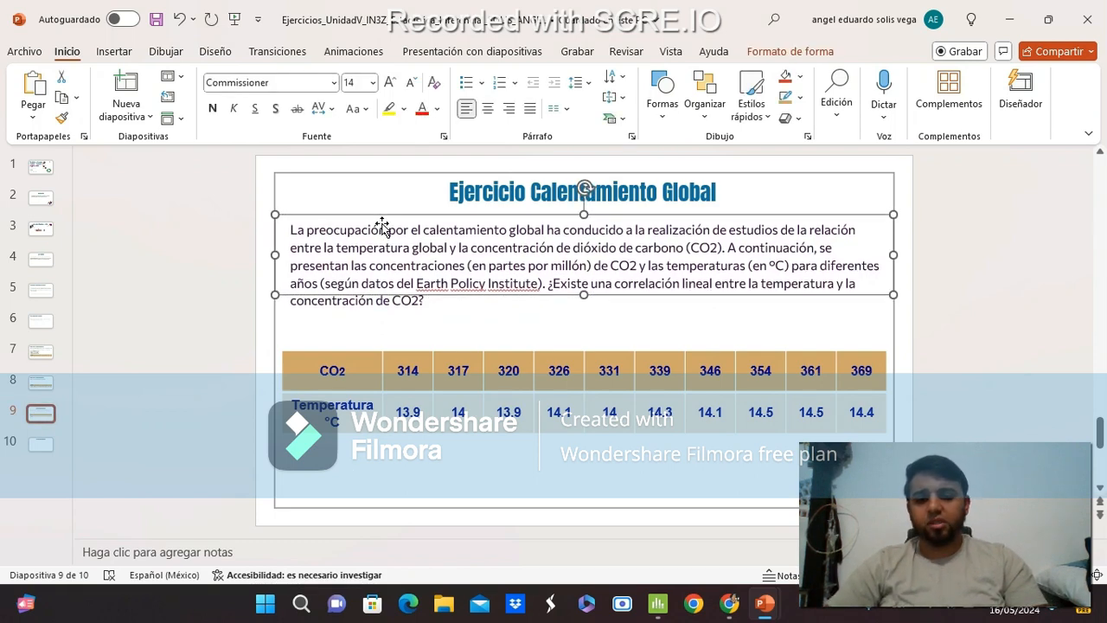
key(Up)
key(Up)
key(Up)
key(Up)
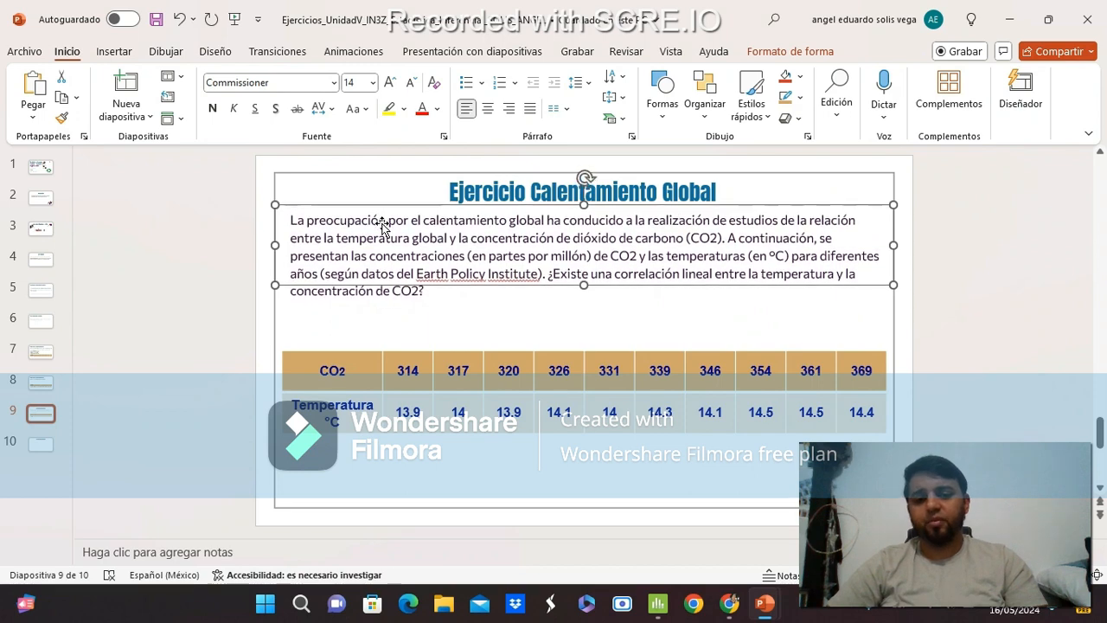
Move the CO2 and temperature table down to the lower edge of the slide's frame, and return to Minitab
click(377, 349)
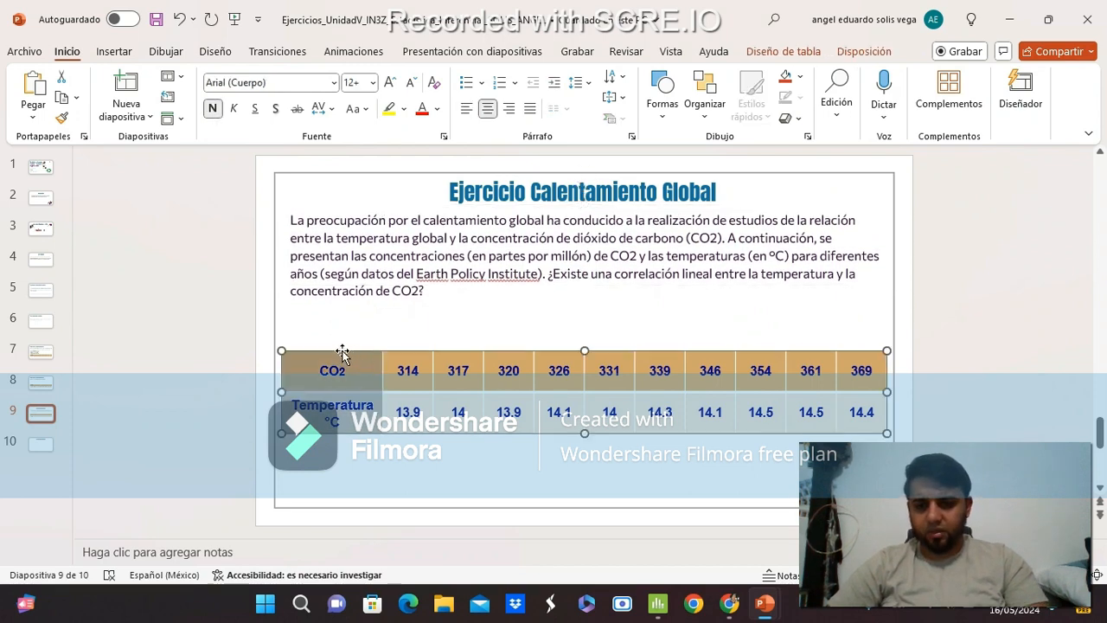
key(Down)
key(Down)
key(Down)
key(Down)
key(Down)
key(Down)
key(Down)
key(Down)
key(Down)
key(Down)
key(Down)
key(Down)
key(Down)
key(Down)
key(Down)
key(Down)
key(Down)
key(Down)
key(Down)
key(Down)
key(Down)
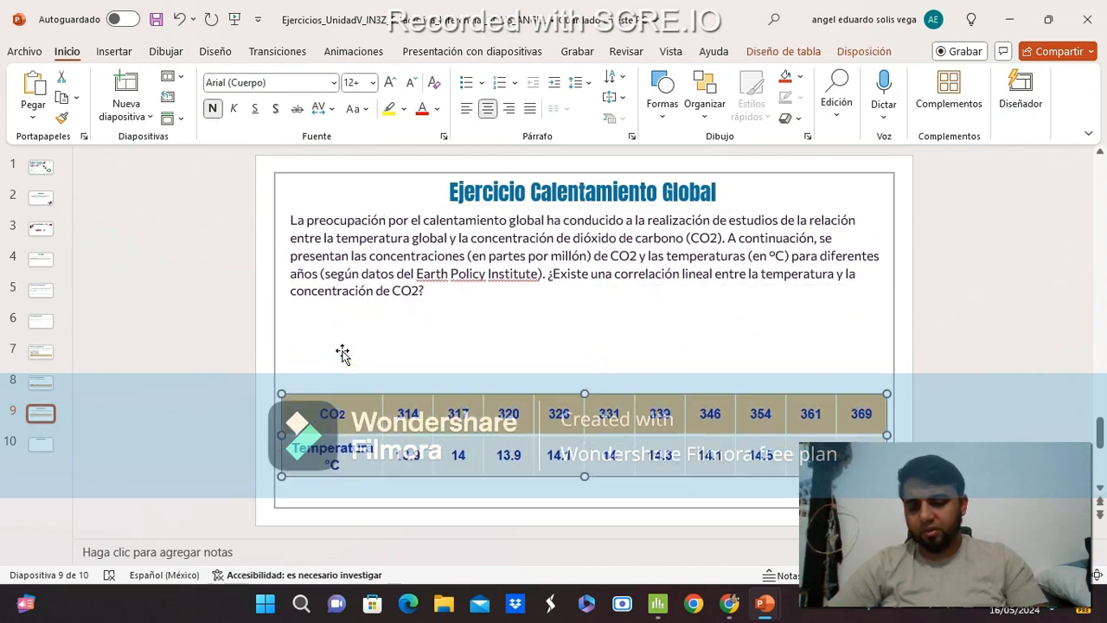
key(Up)
key(Up)
key(Up)
key(Up)
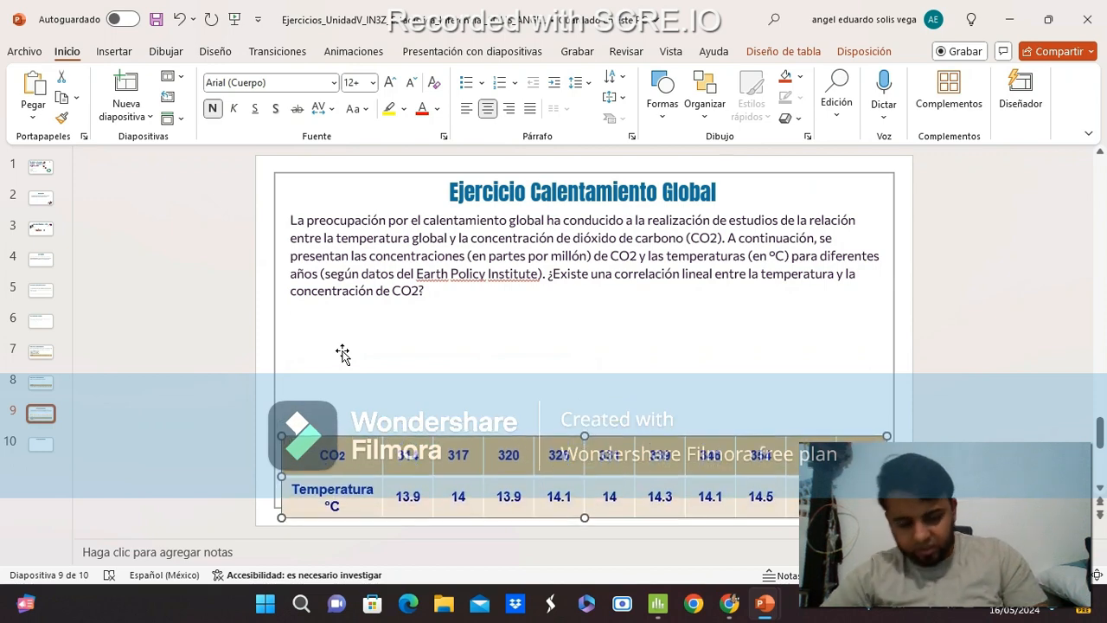
key(Up)
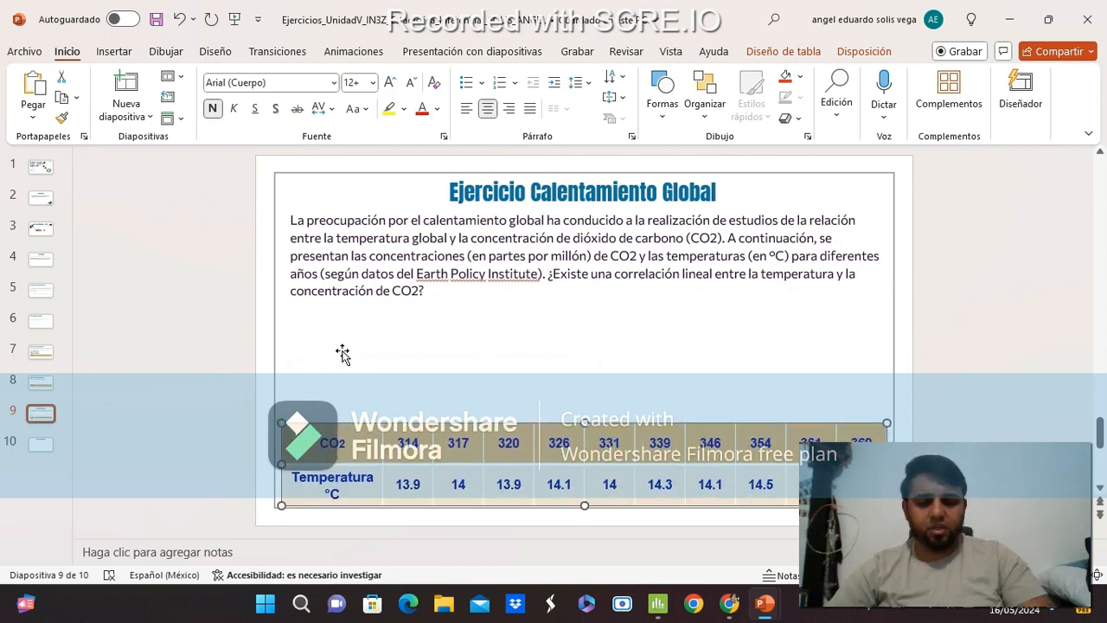
click(337, 372)
key(alt+Tab)
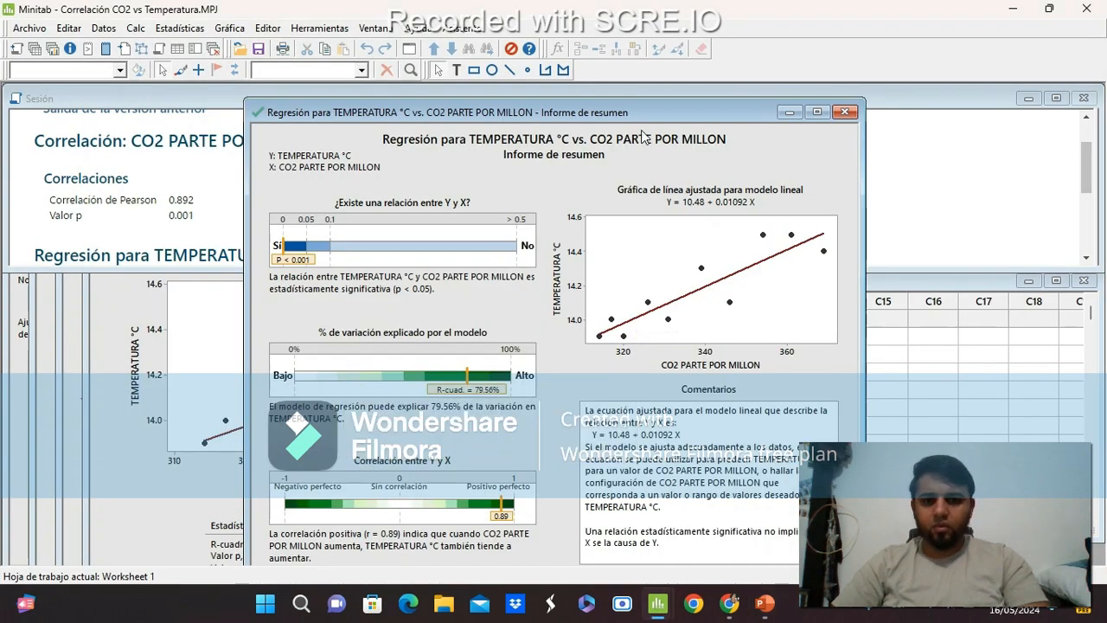
Move the regression summary report fully into view and capture a screen snip of its Correlación entre Y y X graphic with the explanation beneath
drag(651, 117, 667, 98)
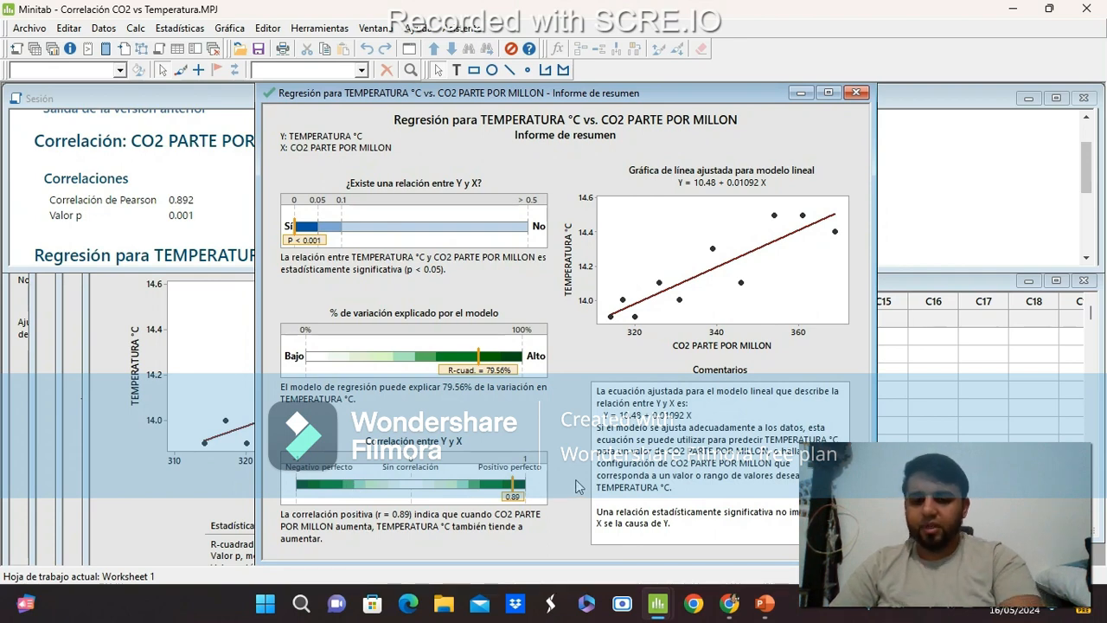
key(super+shift+s)
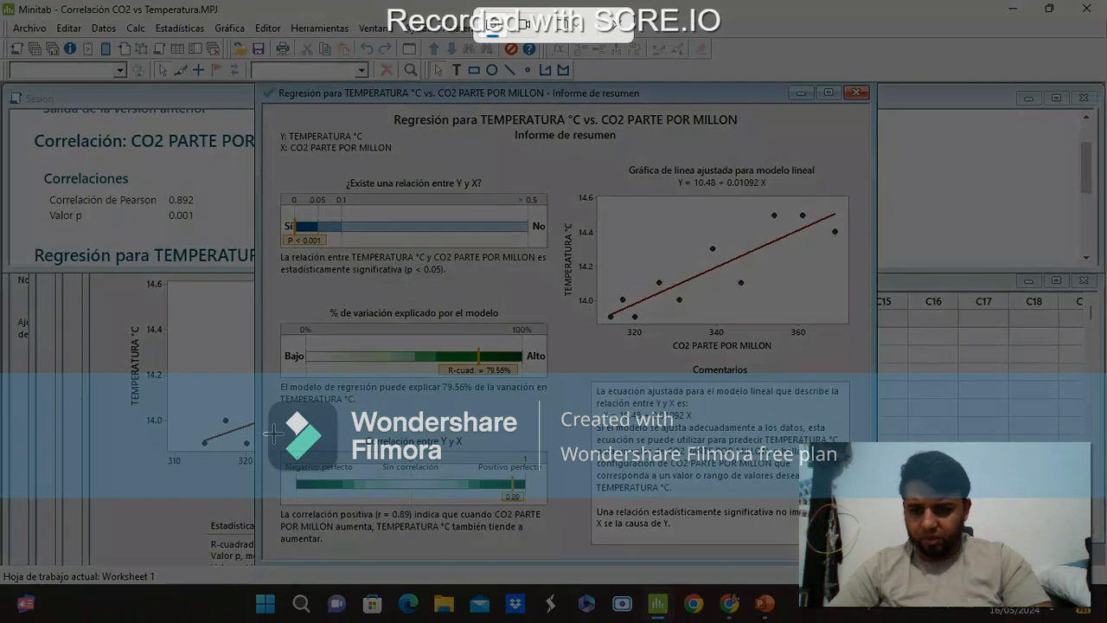
drag(272, 431, 564, 548)
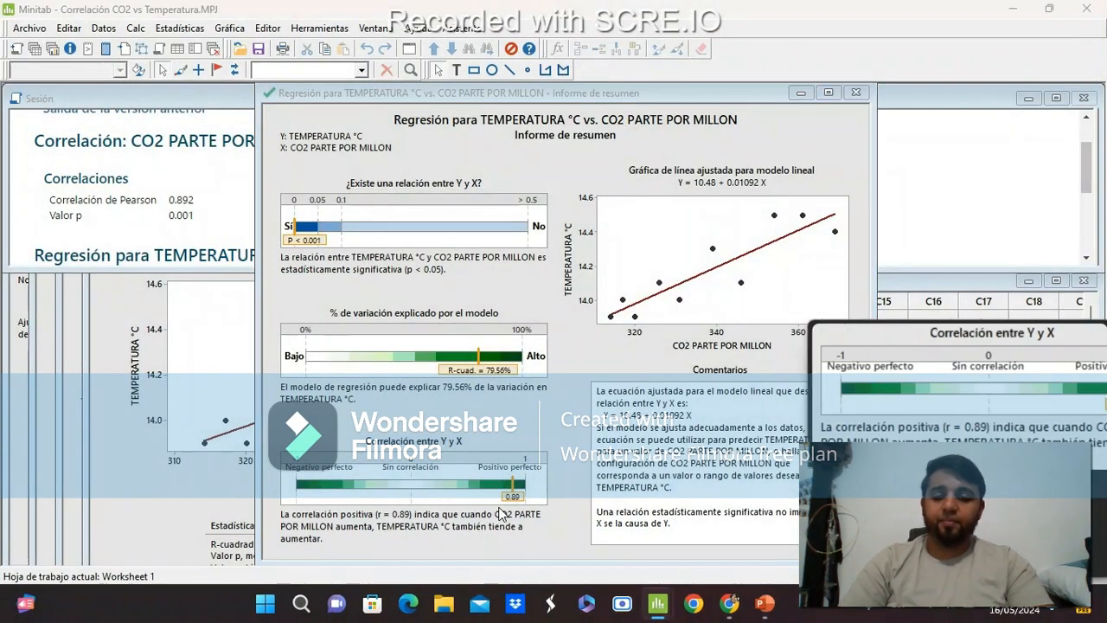
Switch to PowerPoint, paste the snip on the Ejercicio Calentamiento Global slide, and place it between the problem text and the table
key(alt+Tab)
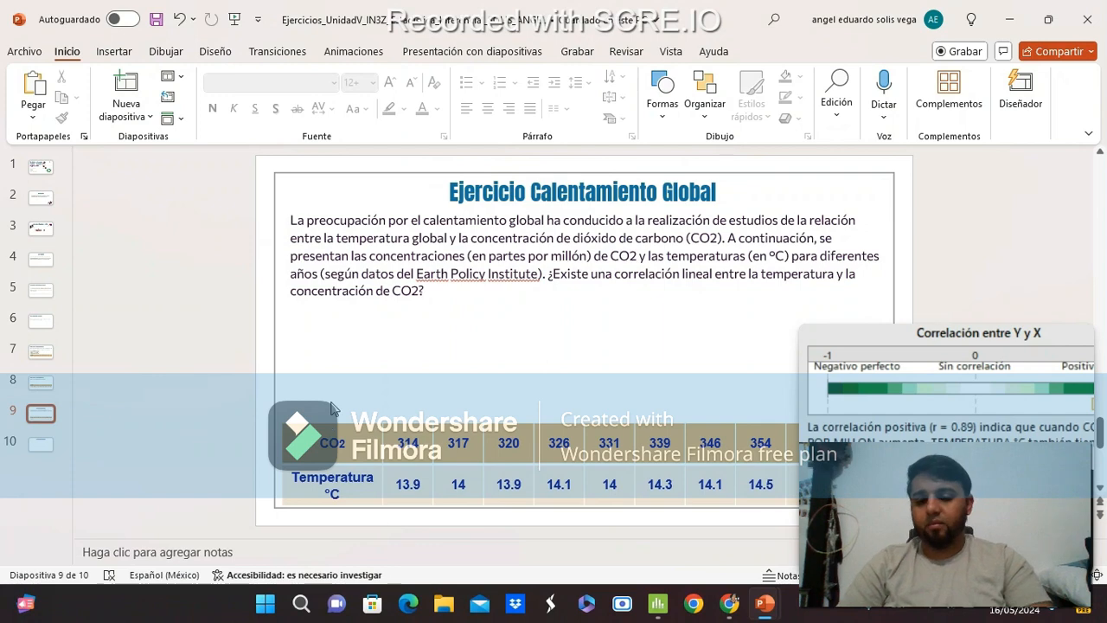
key(ctrl+v)
drag(549, 374, 368, 394)
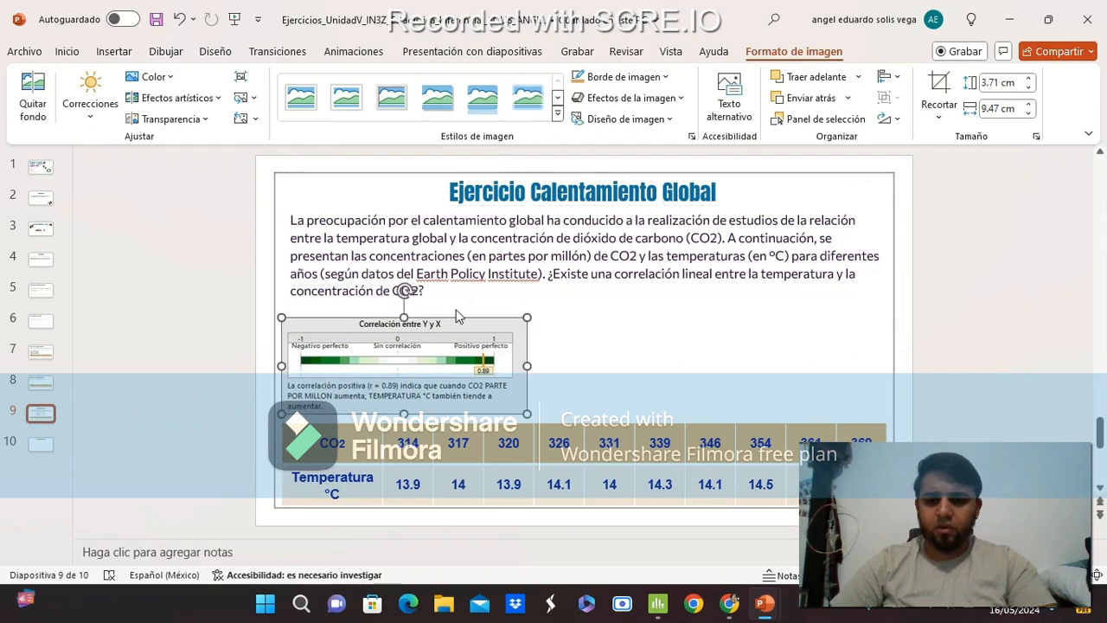
Add a new line below the problem's question and begin the answer with "R = Si, si existe"
click(453, 292)
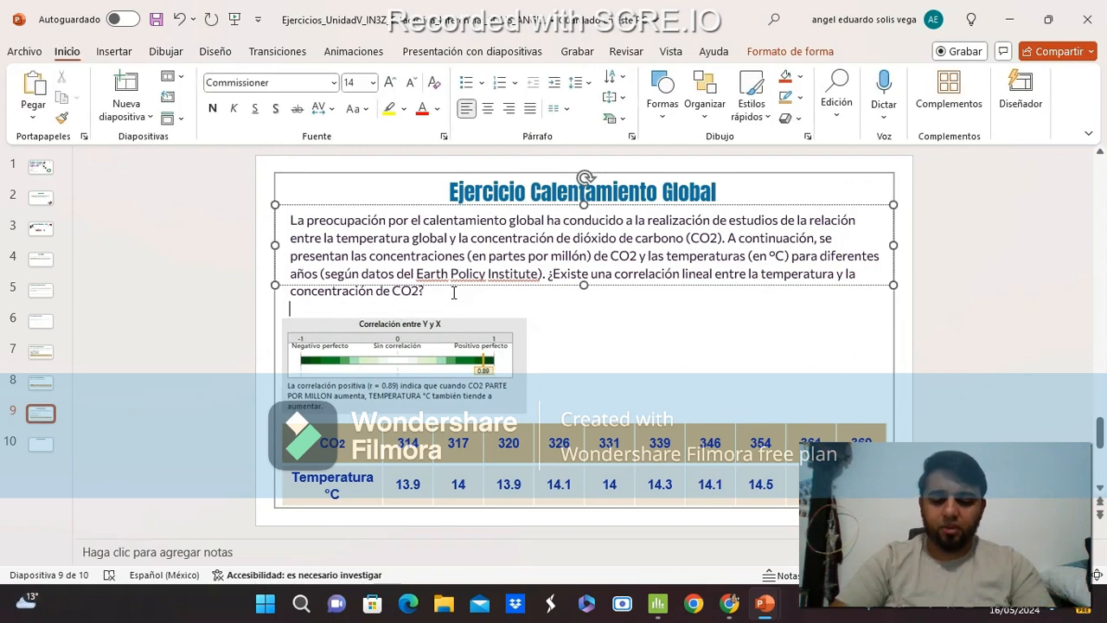
text(R =)
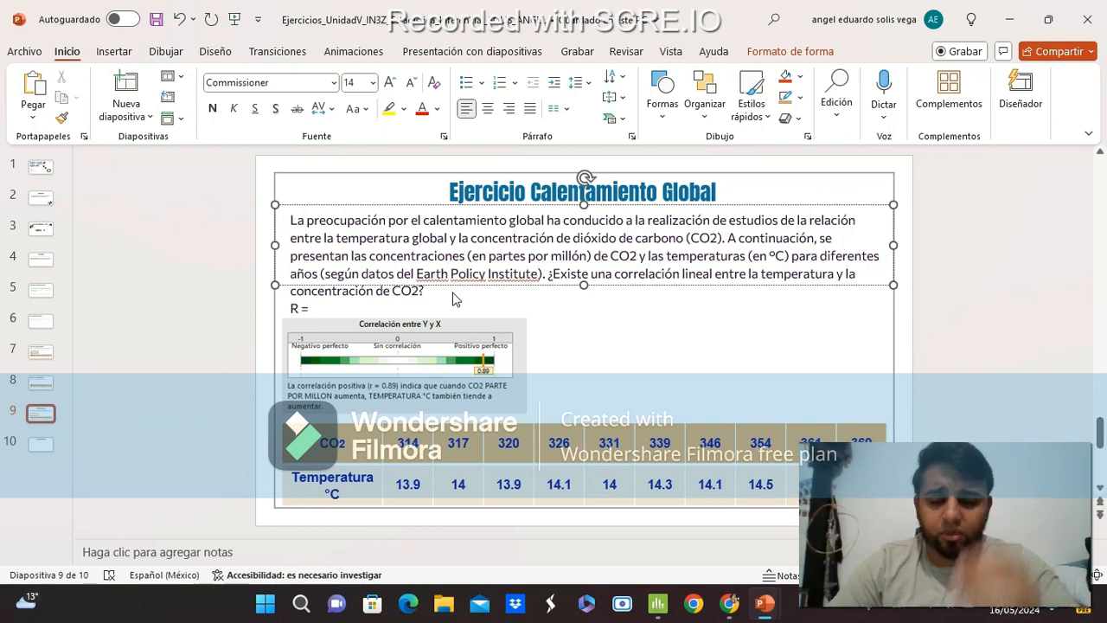
text(Si, s)
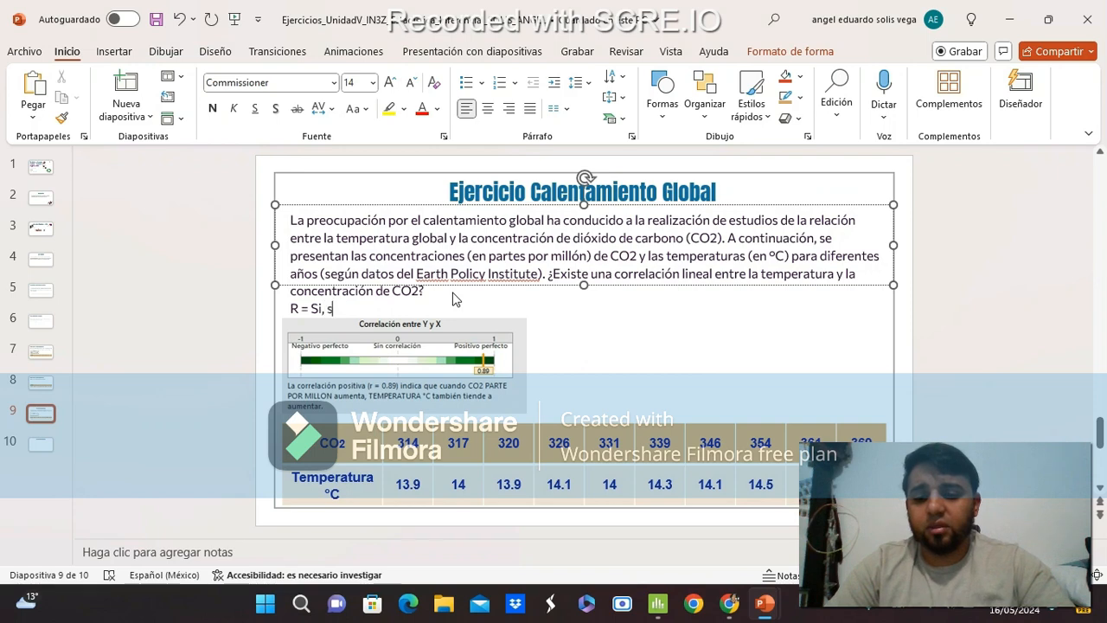
text(i existe debia)
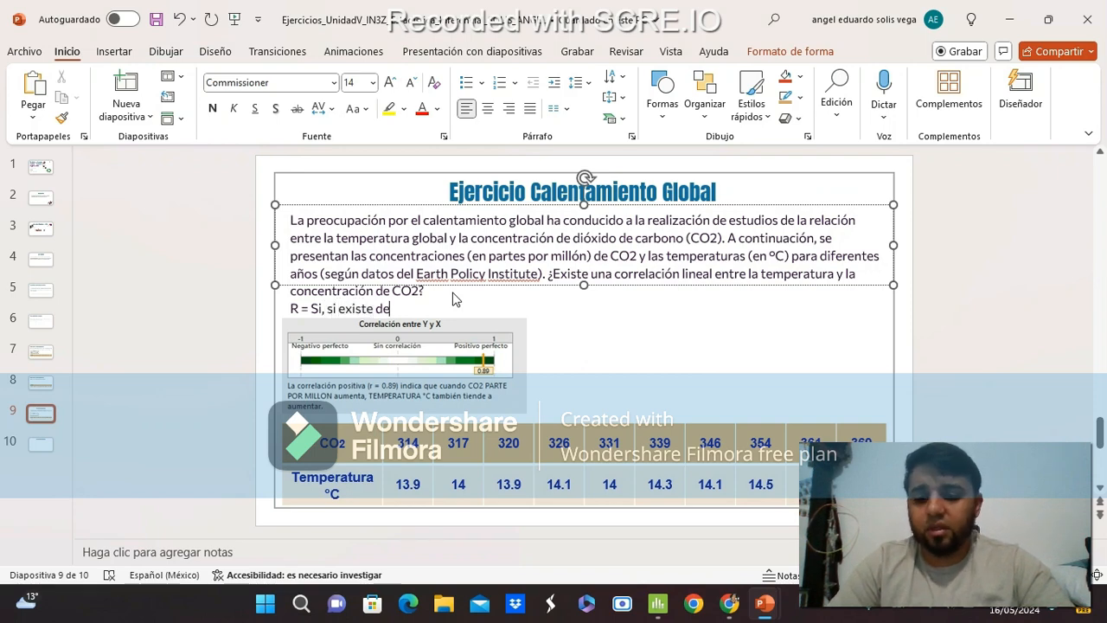